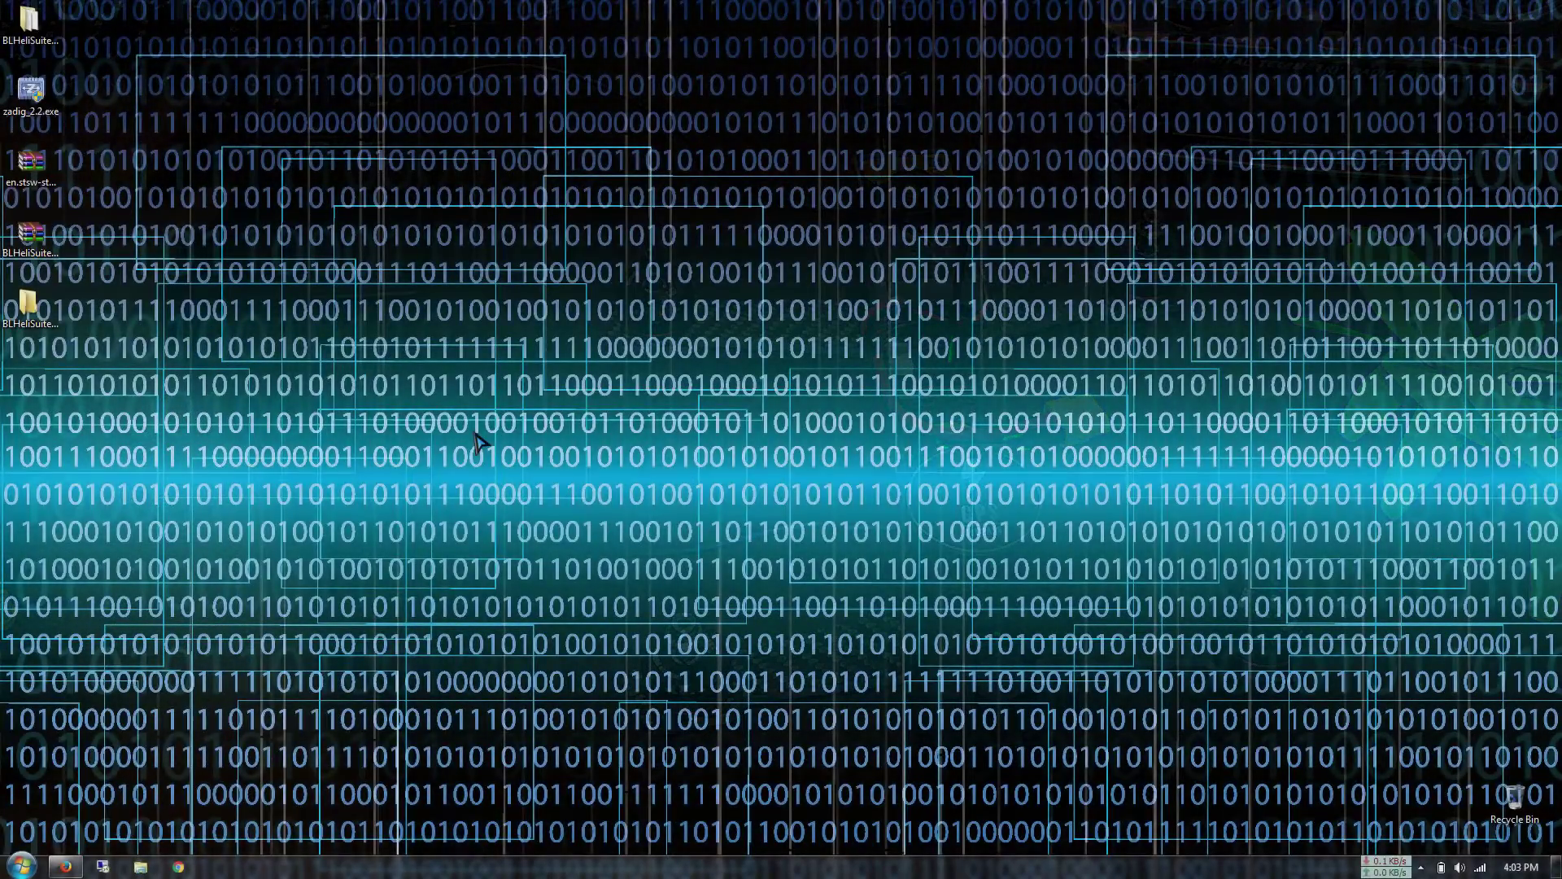
left_click(22, 865)
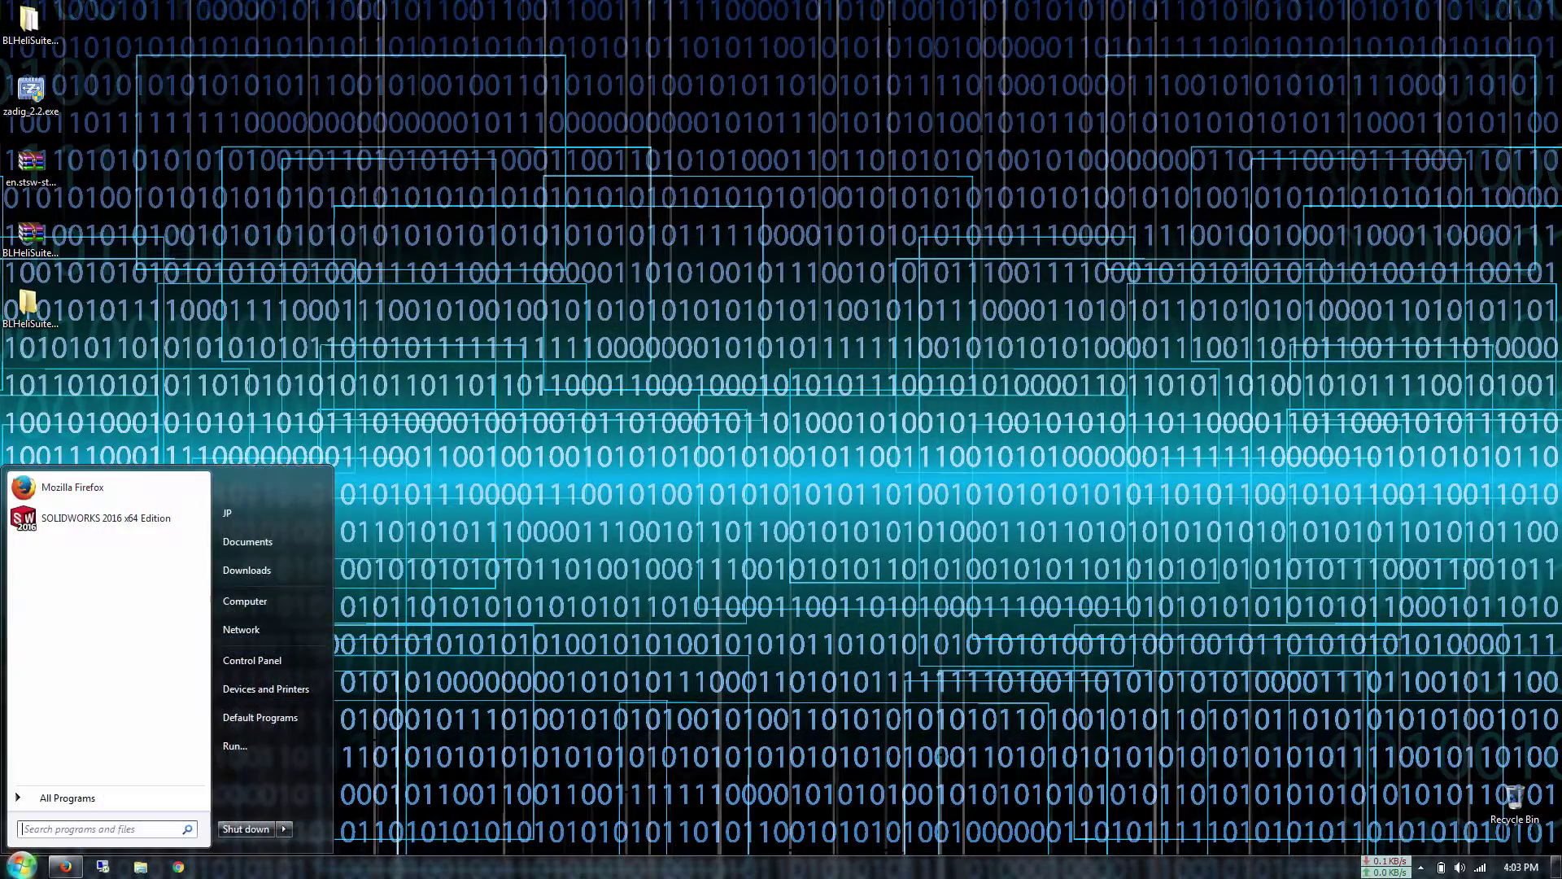
type("device")
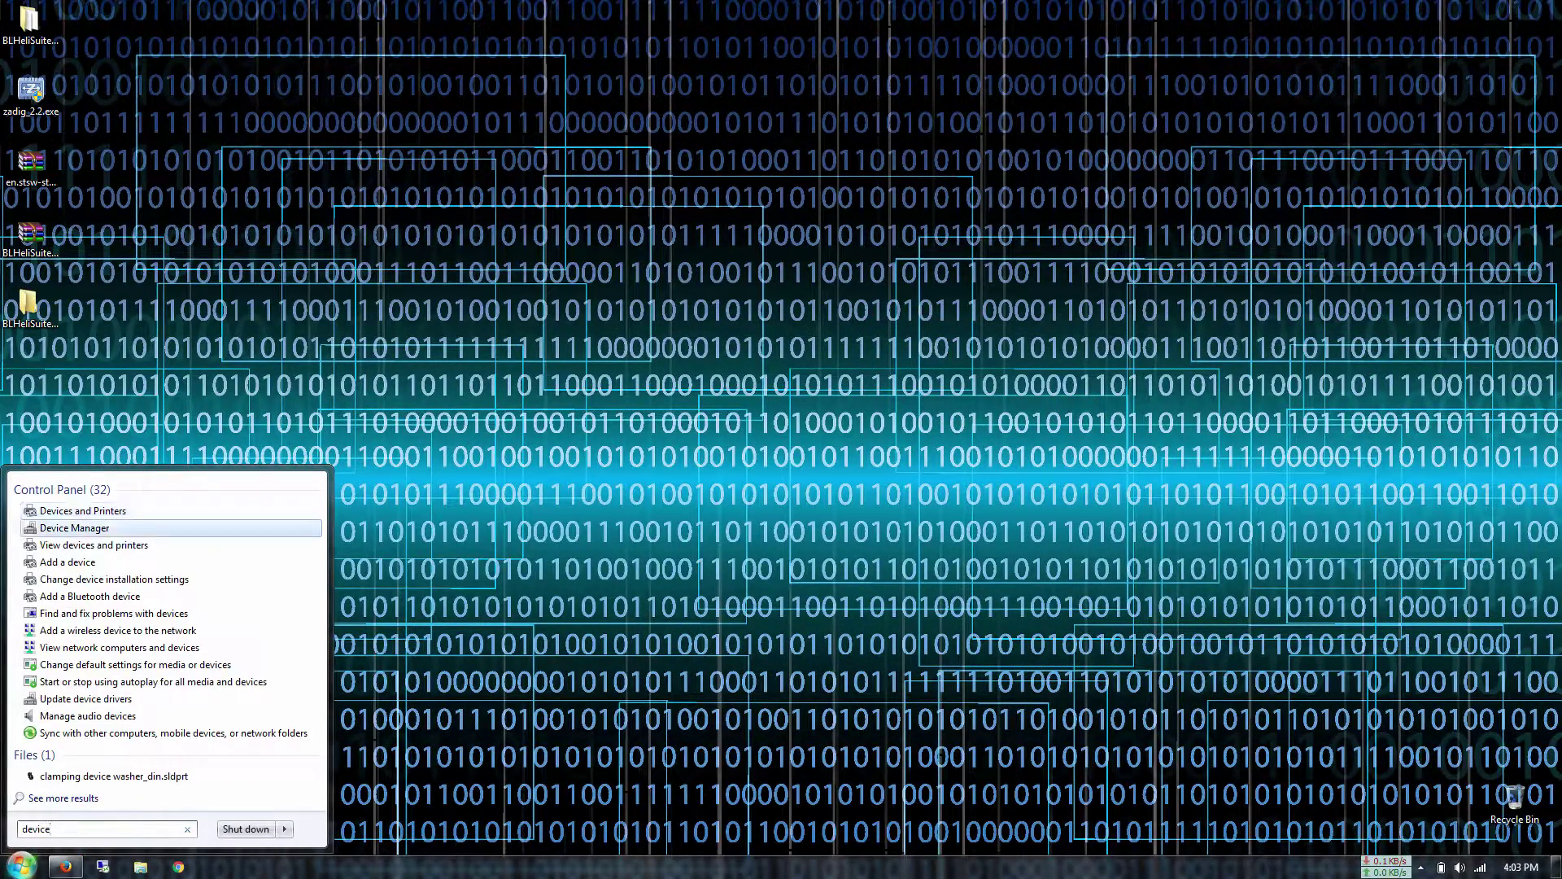
key("Return")
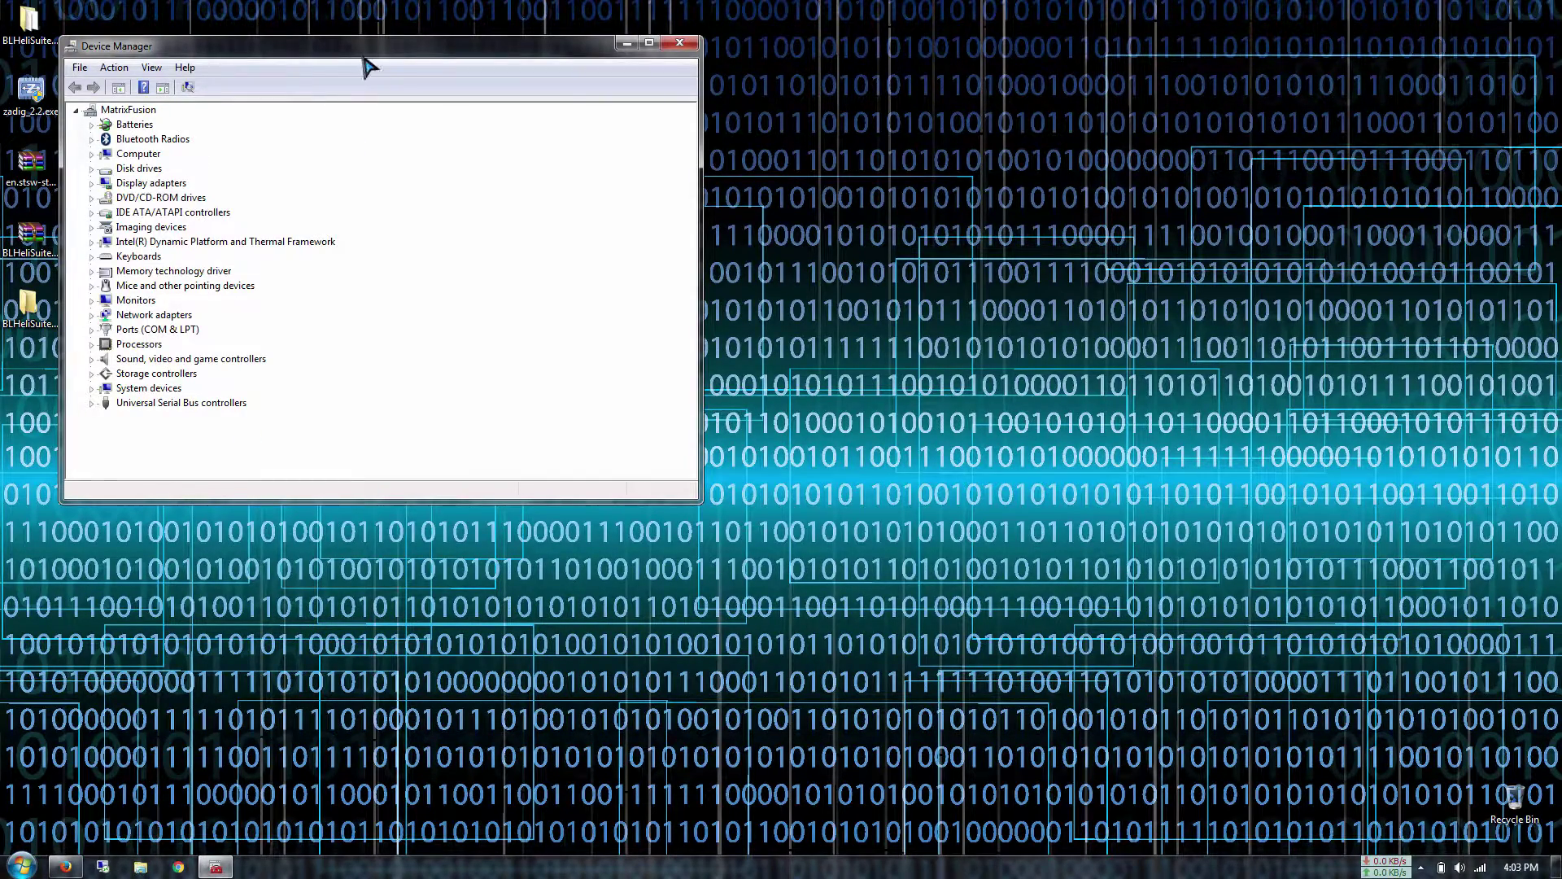
left_click_drag(658, 87, 657, 88)
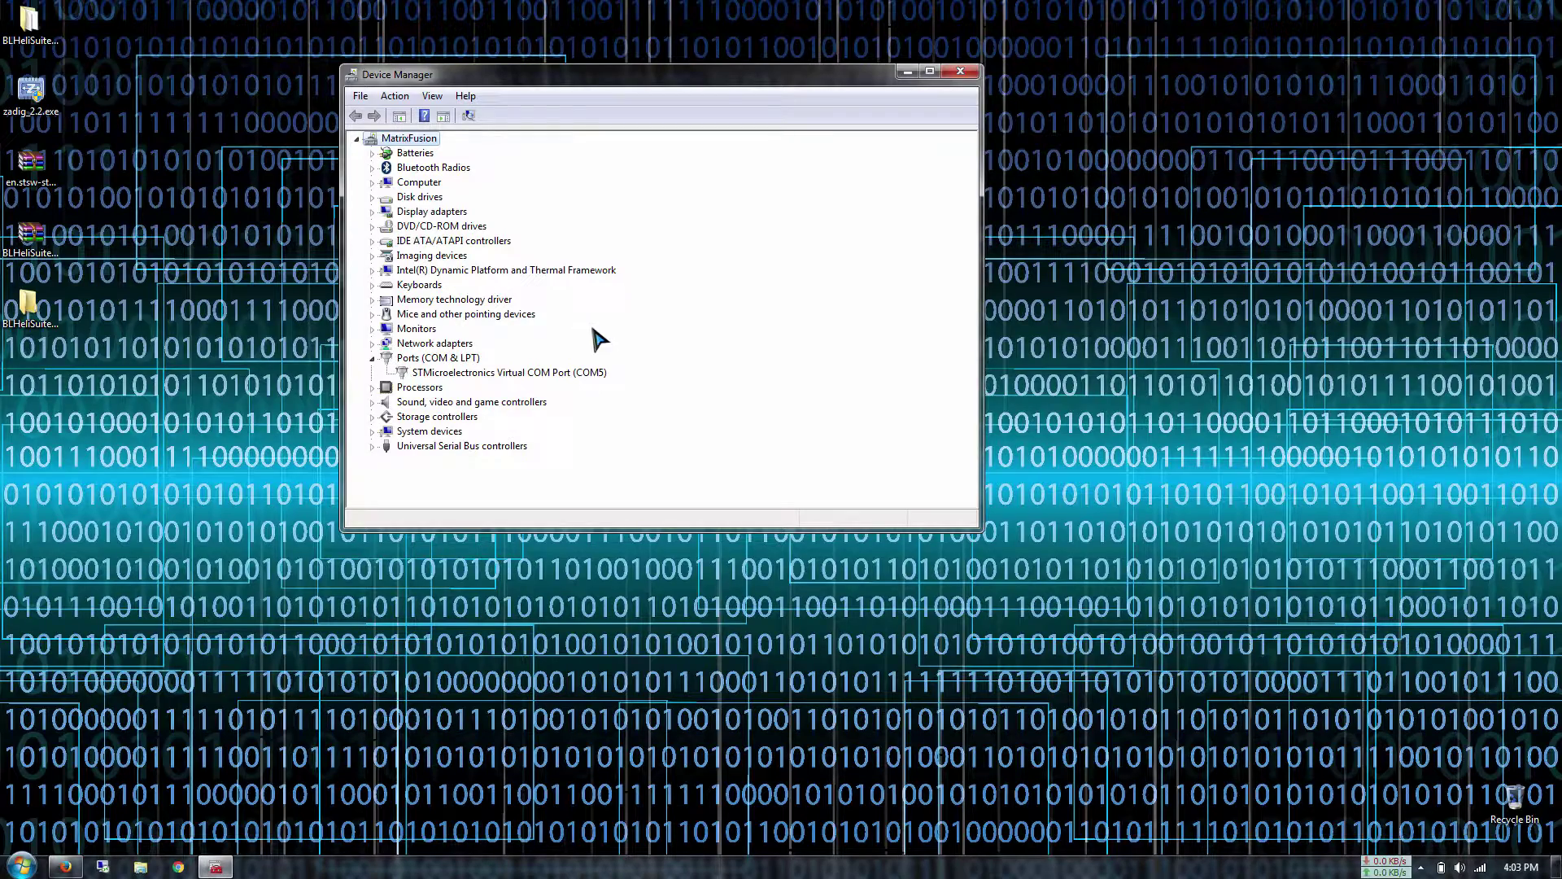
left_click(960, 72)
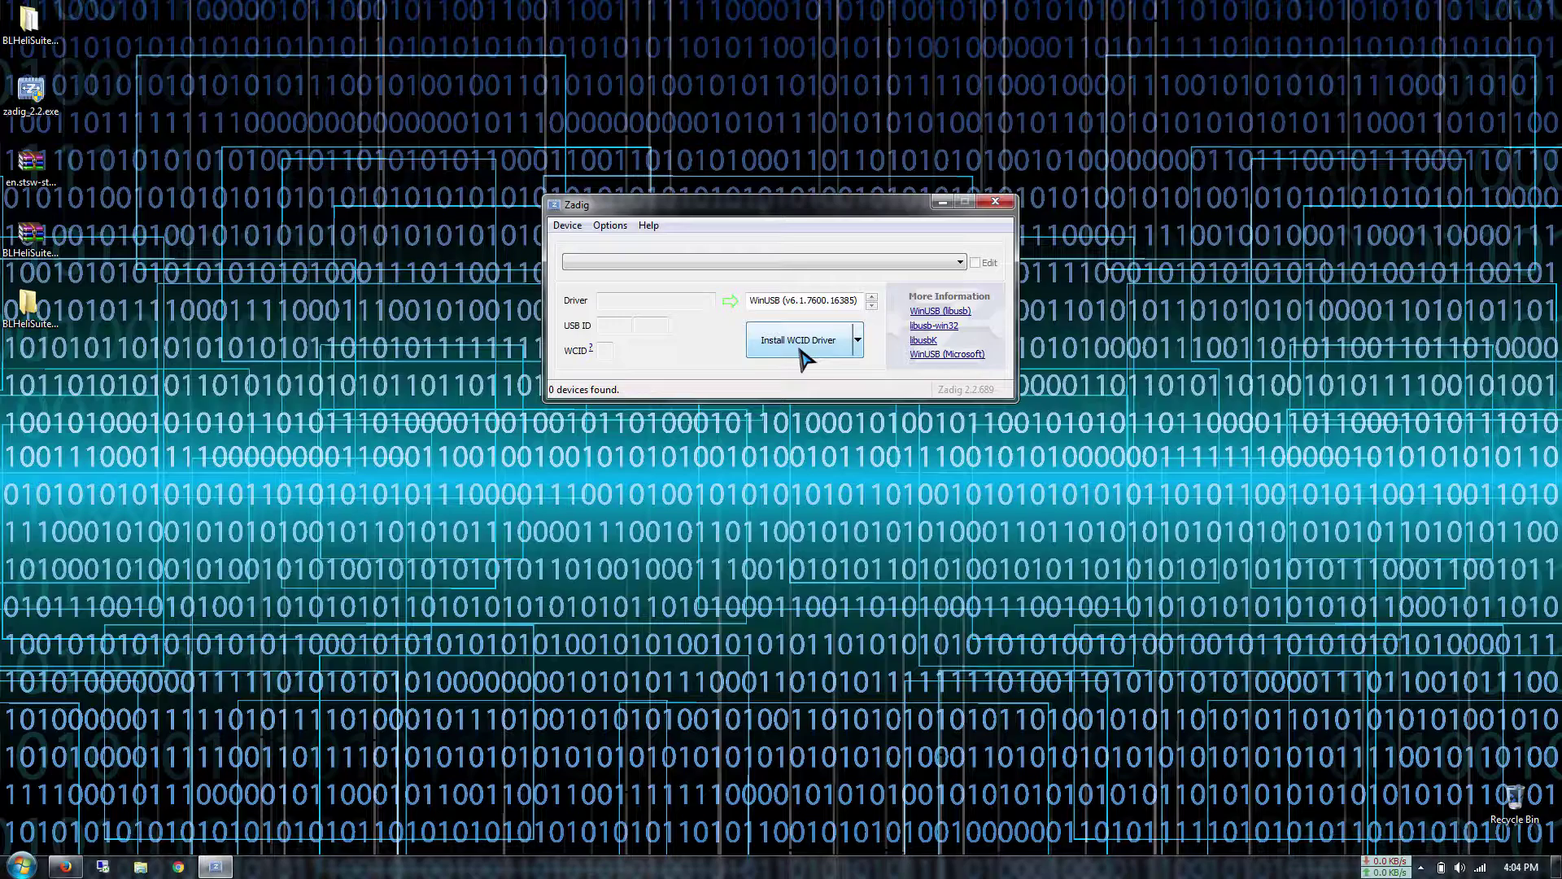
left_click(996, 203)
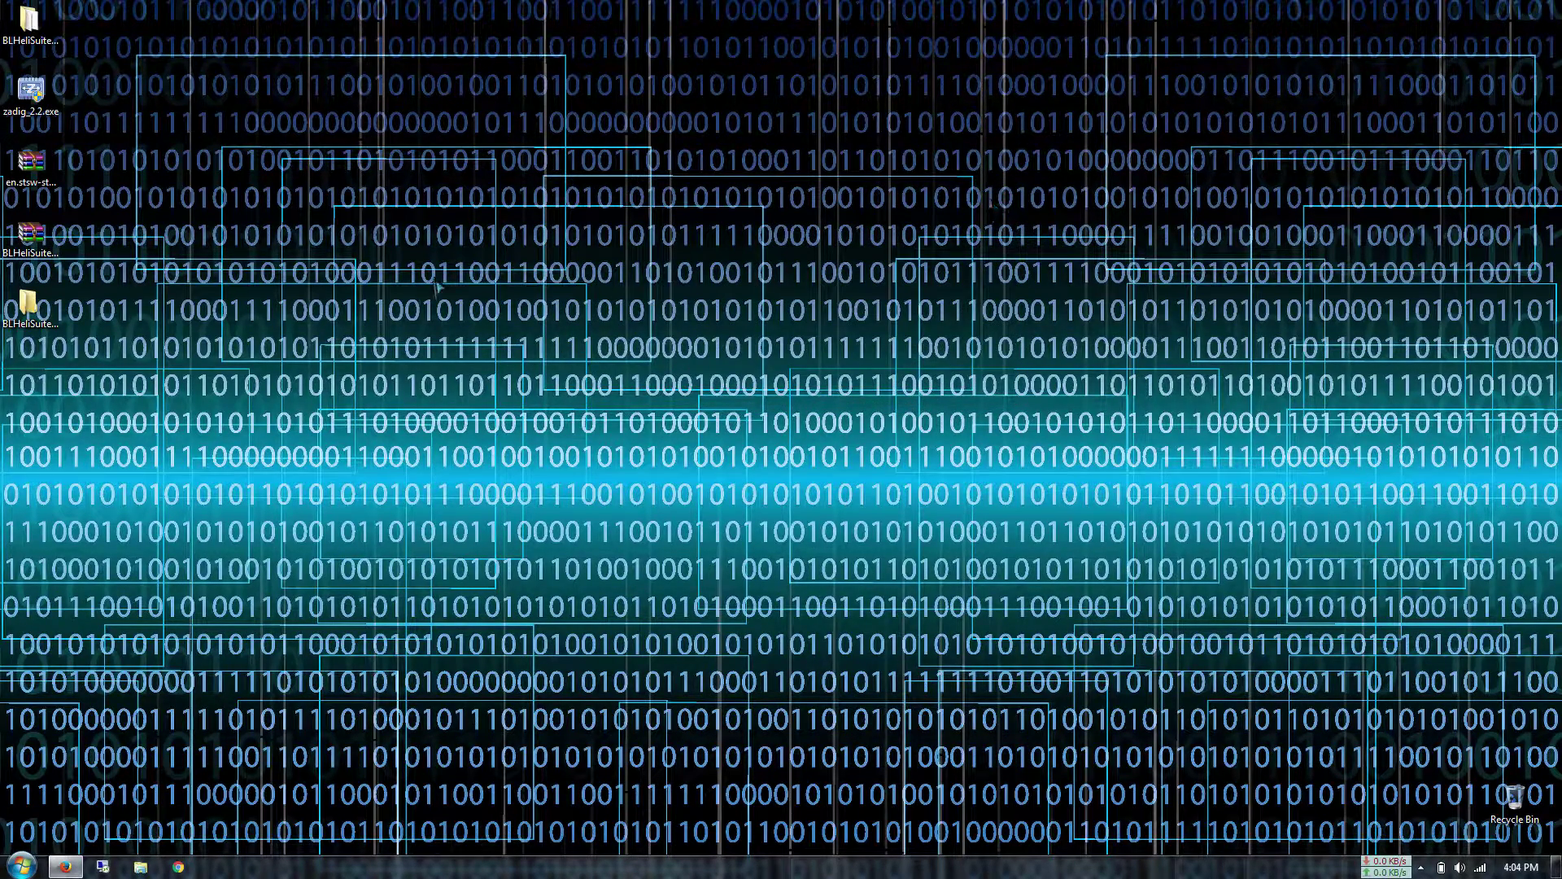
Launch BLHeliSuite.exe from the BLHeliSuite16314701 folder and expand the programming interface list
double_click(29, 307)
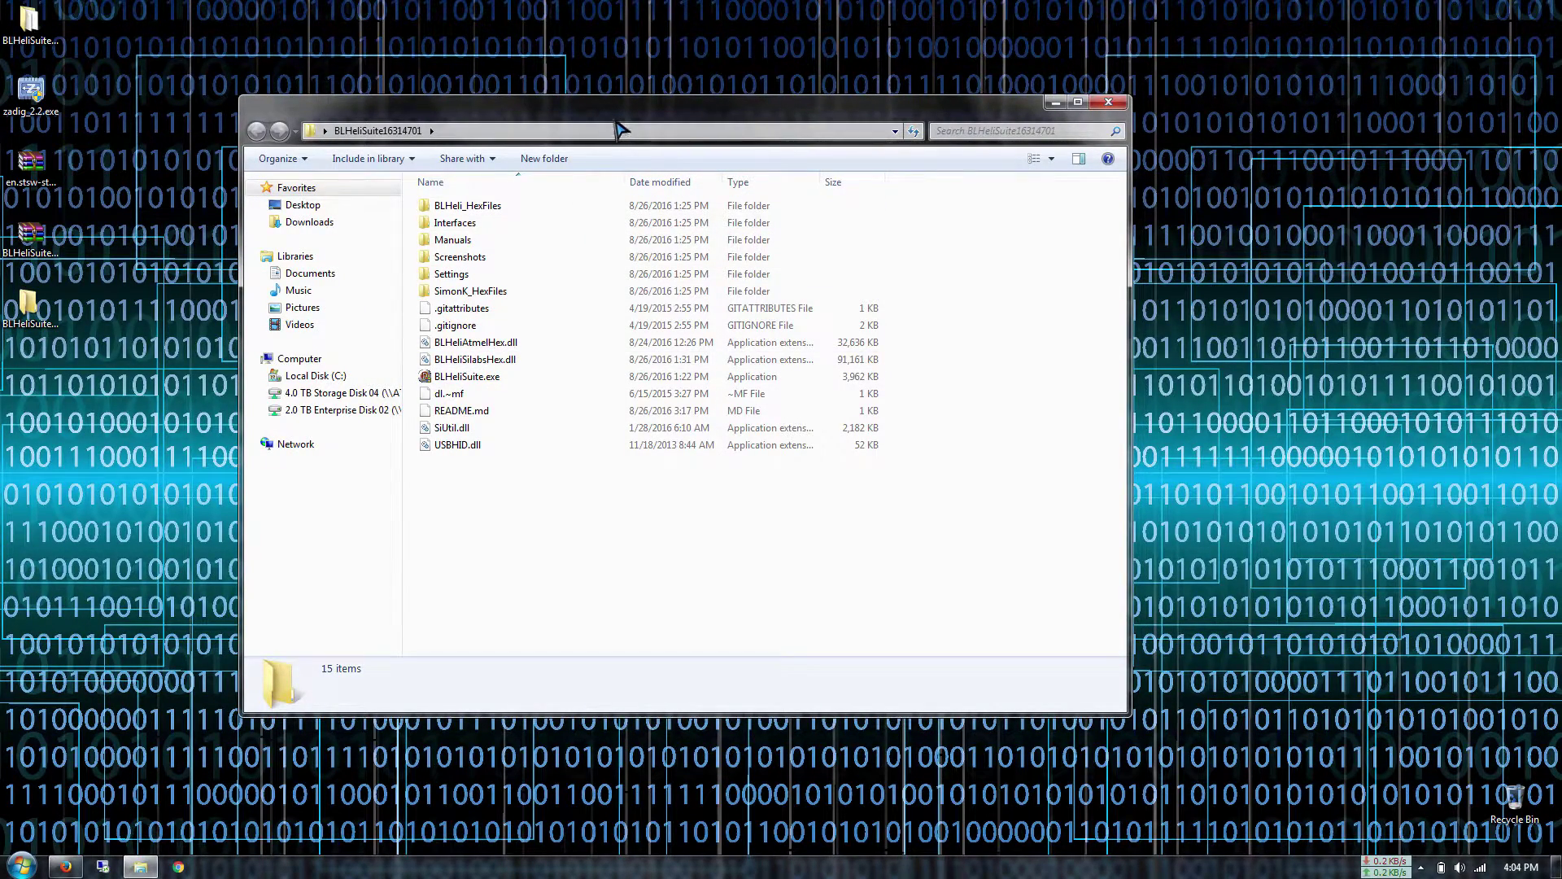
left_click(511, 376)
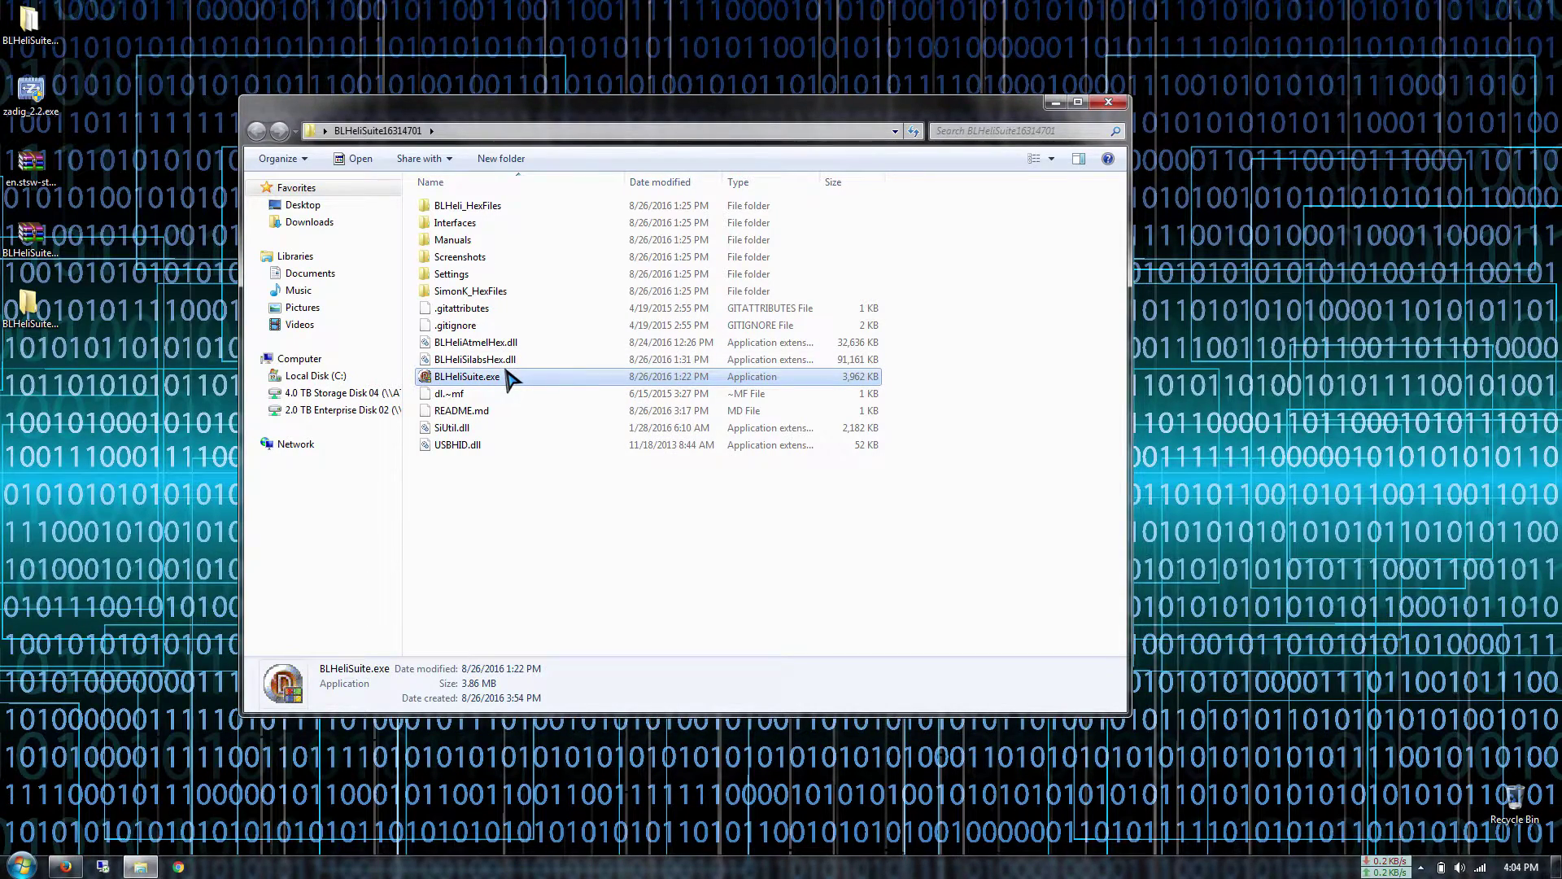
double_click(511, 376)
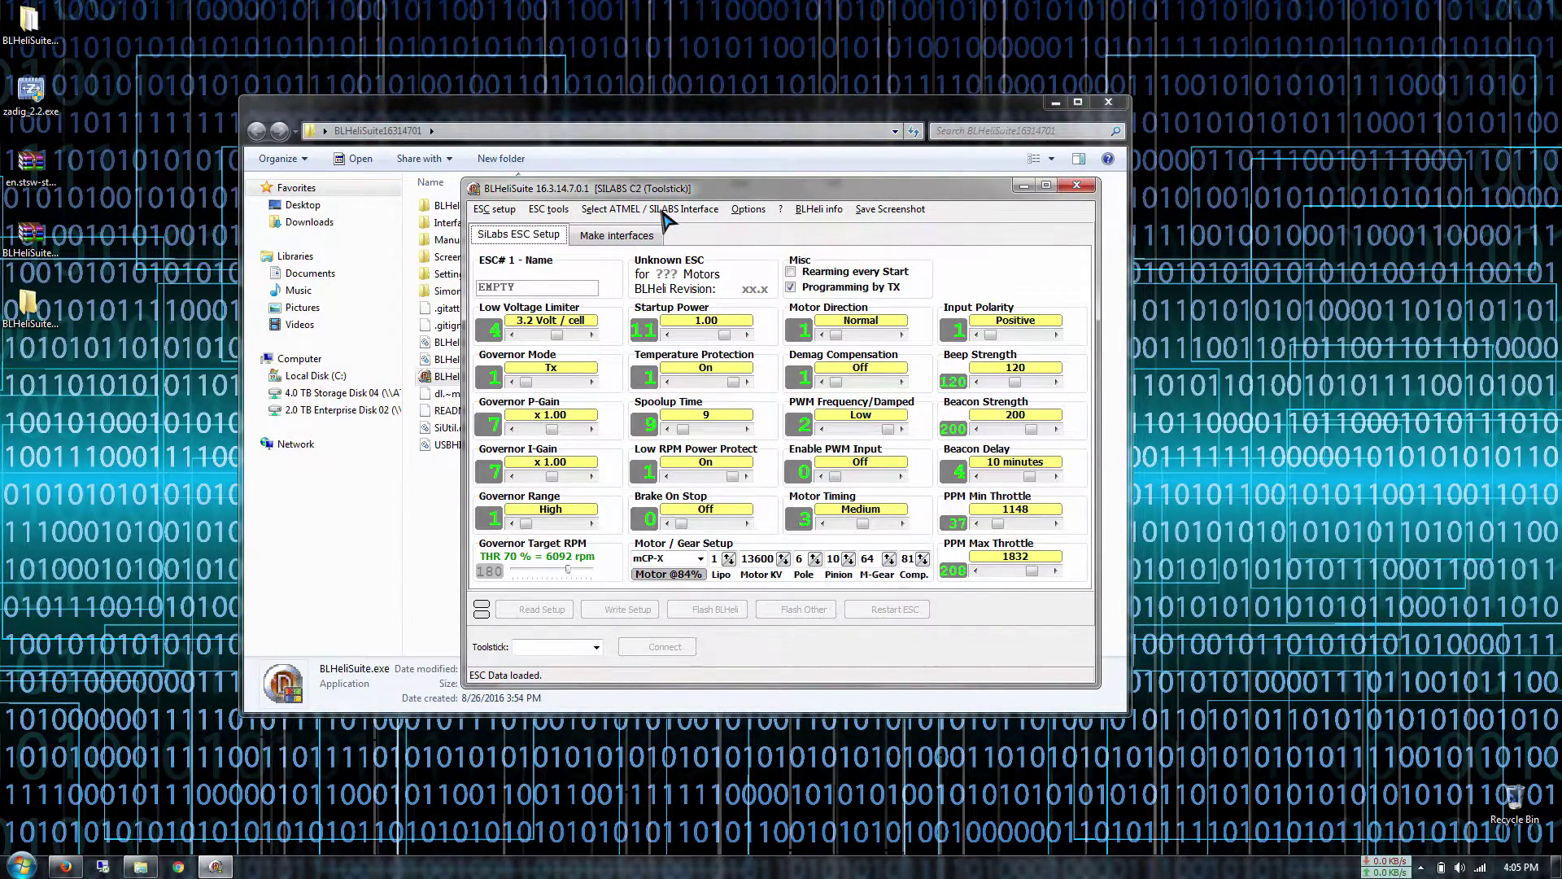
left_click(666, 210)
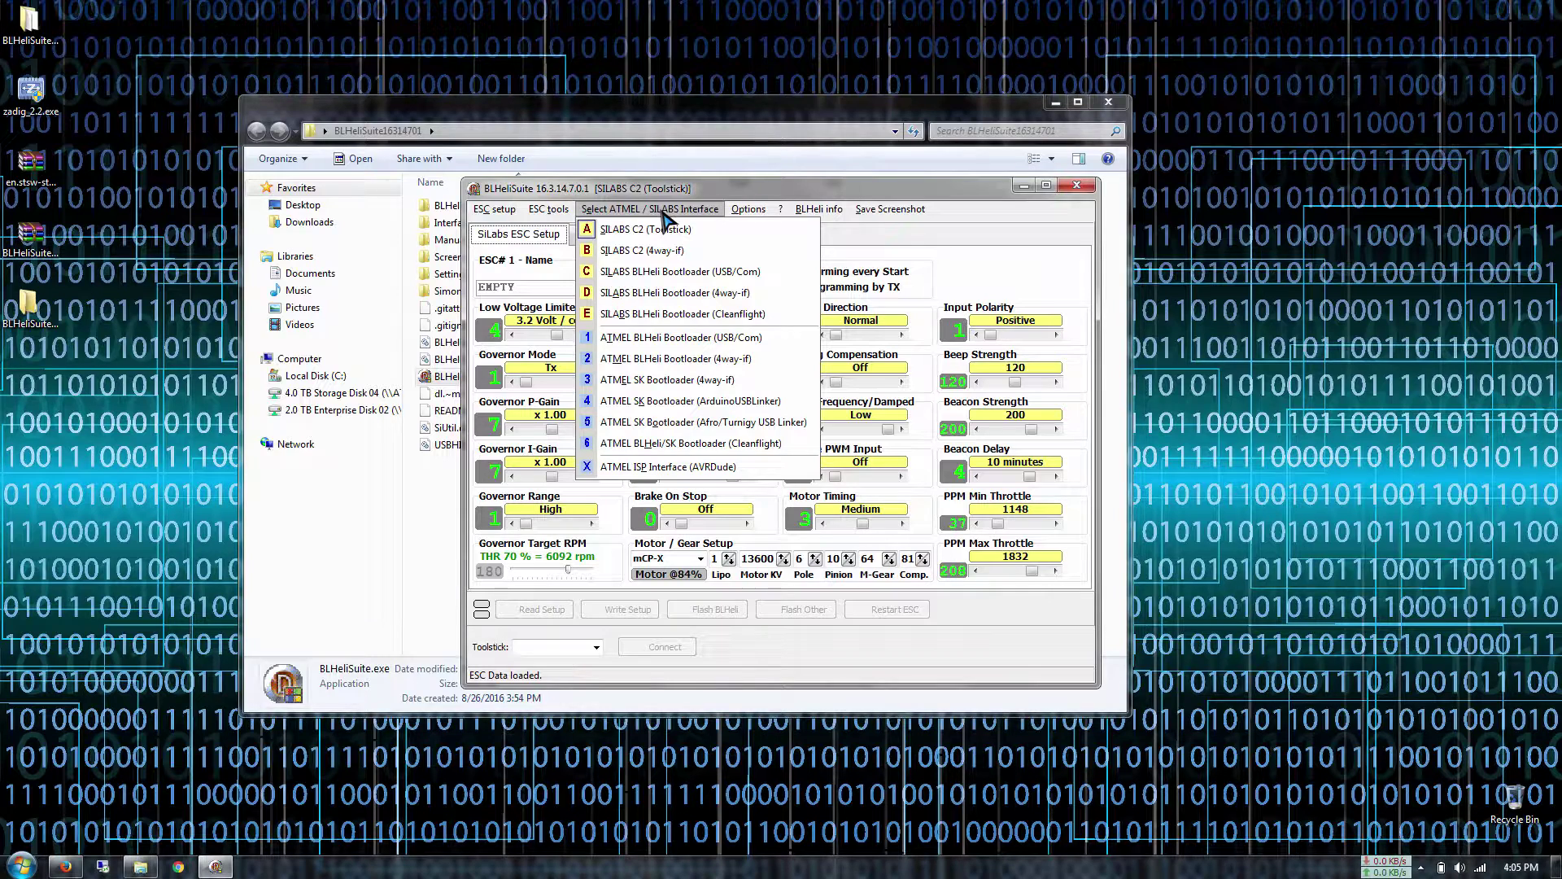
Choose the ATMEL BLHeli/SK Bootloader (Cleanflight) interface and connect on the COM5 STMicroelectronics port
left_click(669, 444)
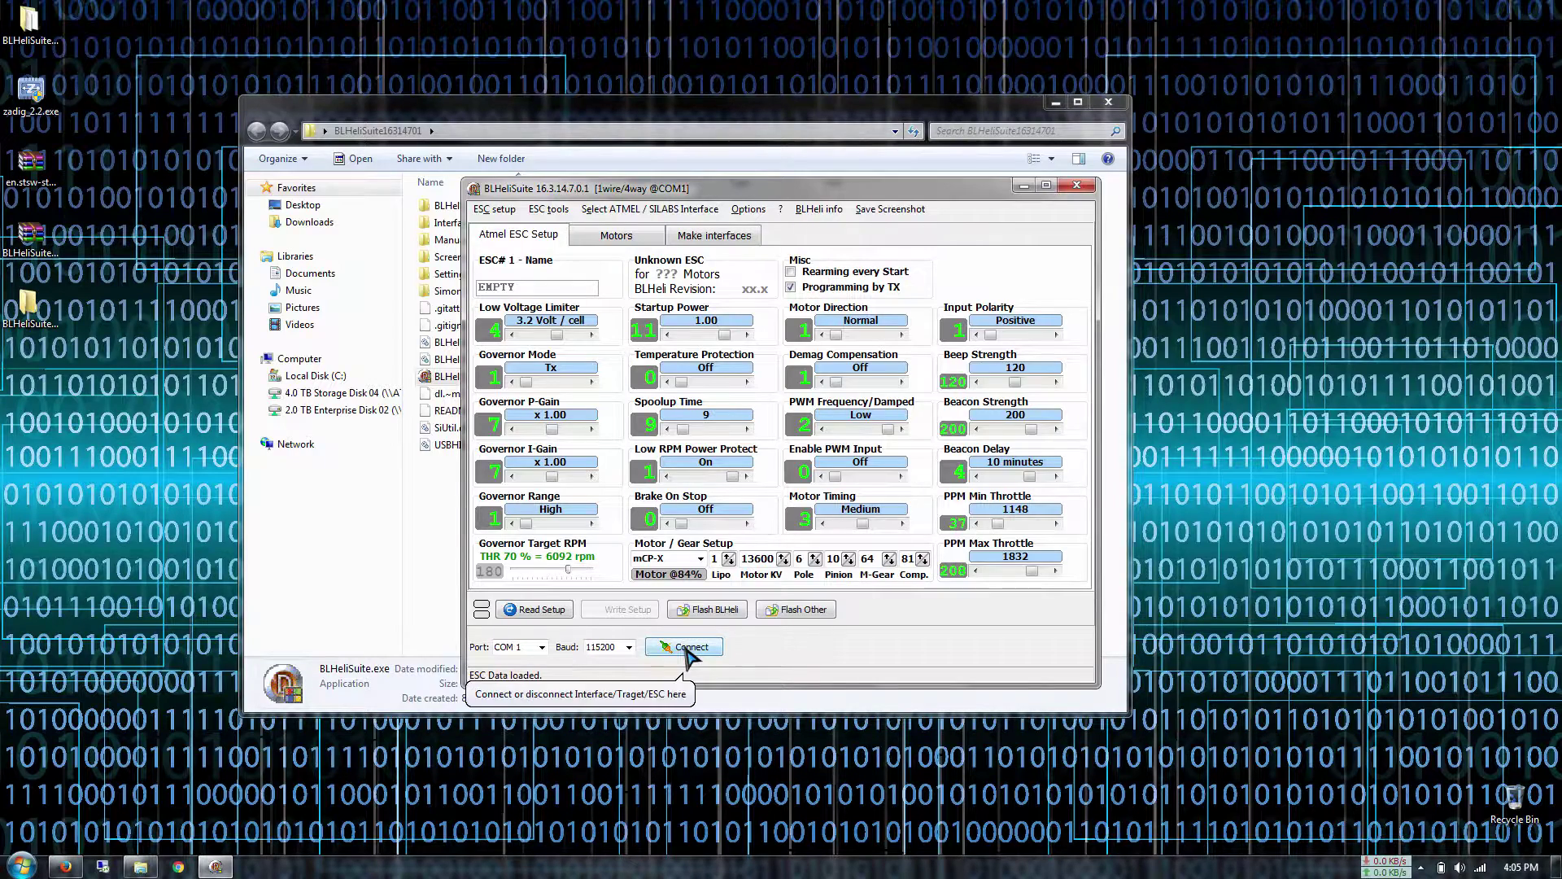
left_click(543, 648)
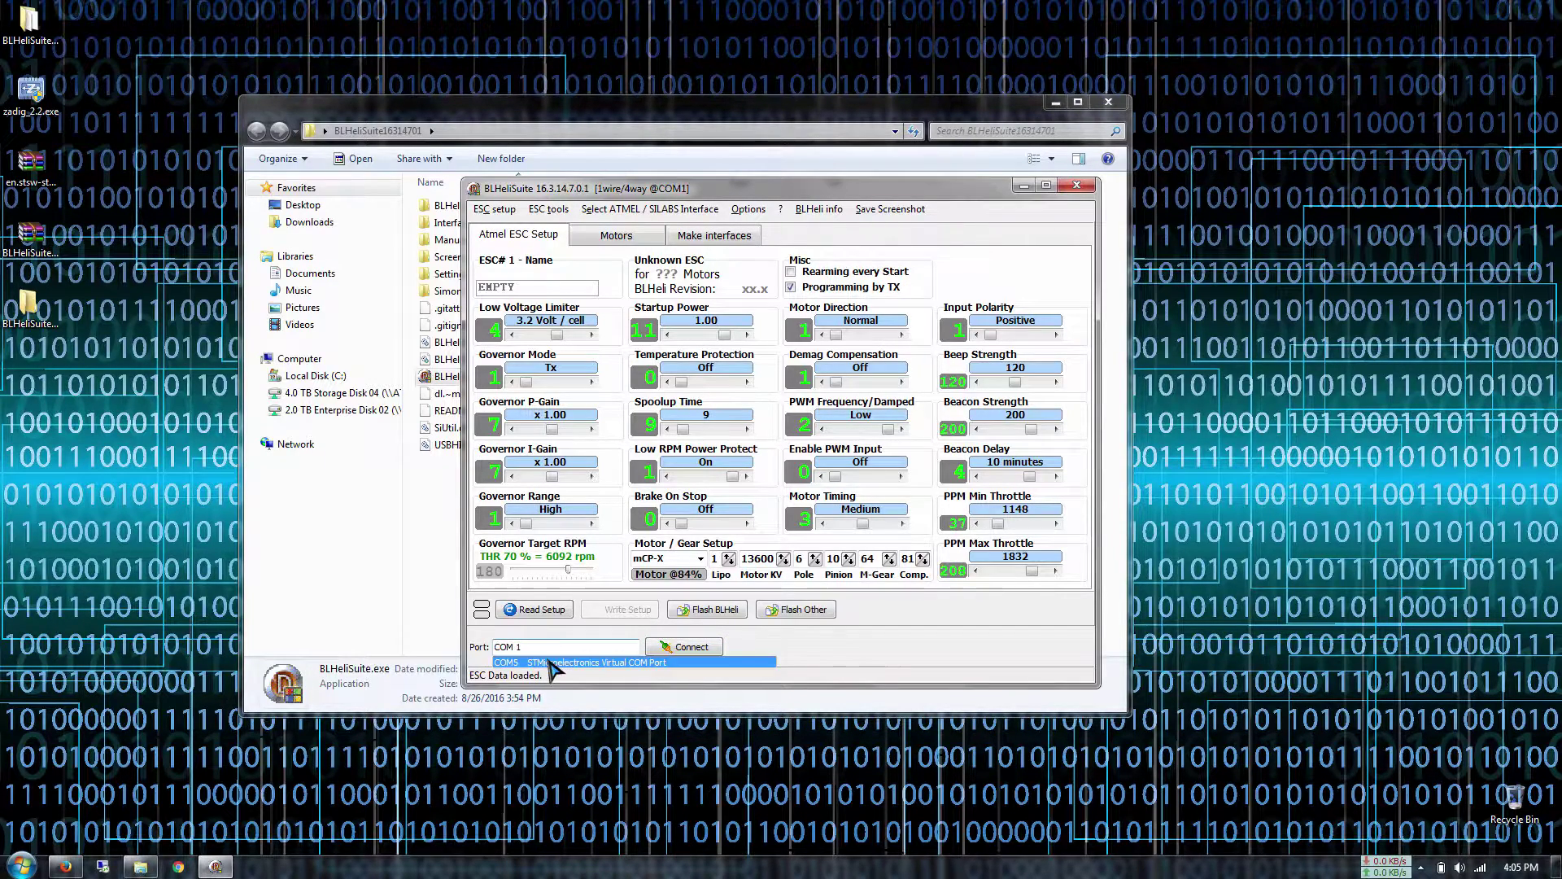
left_click(551, 662)
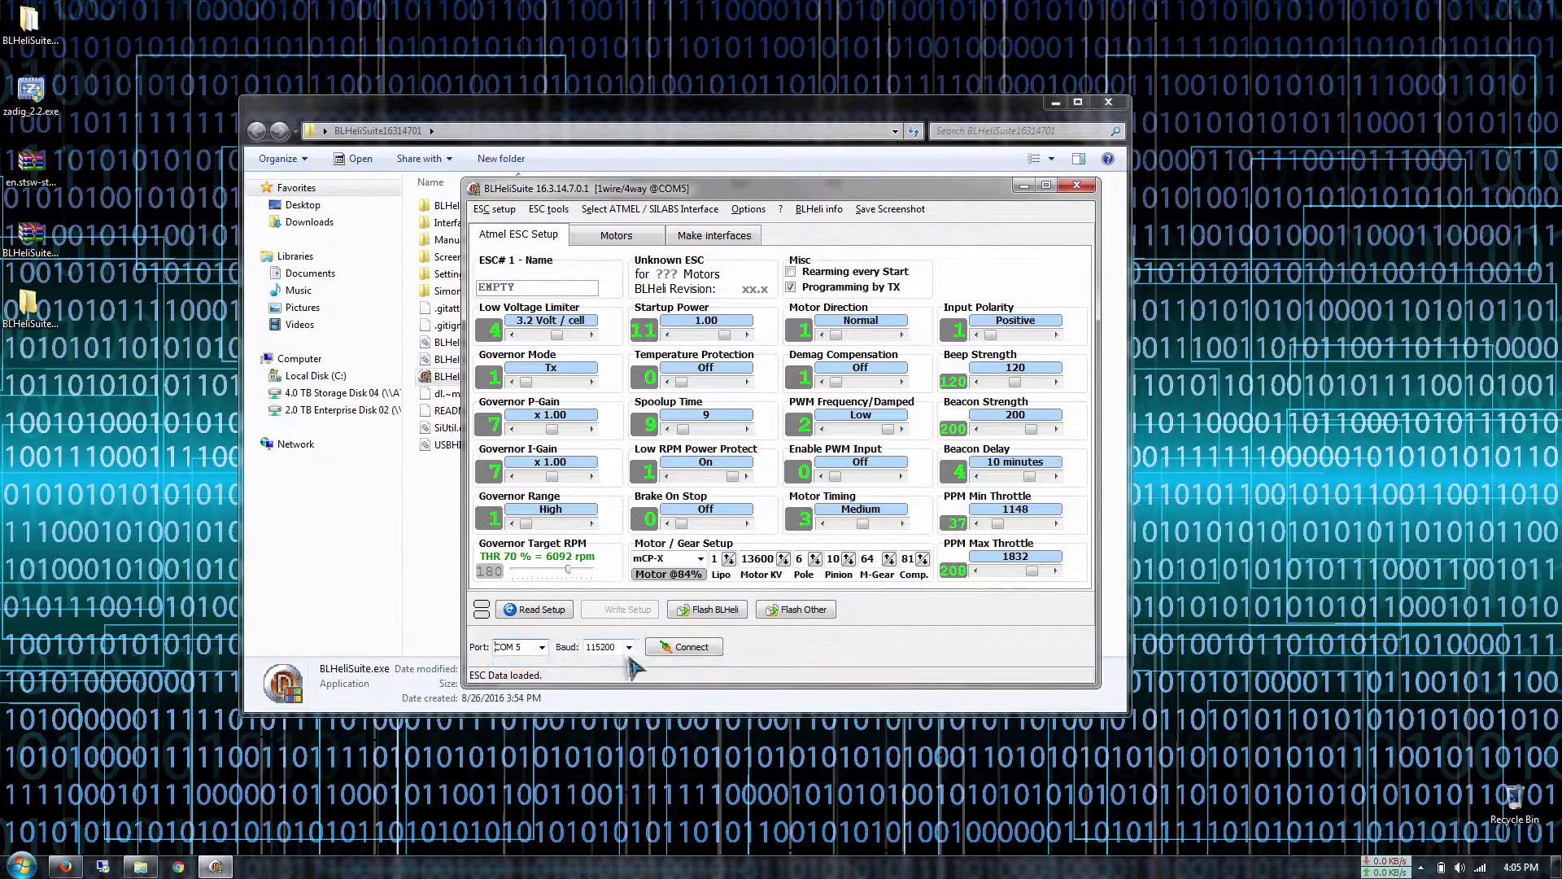
left_click(680, 649)
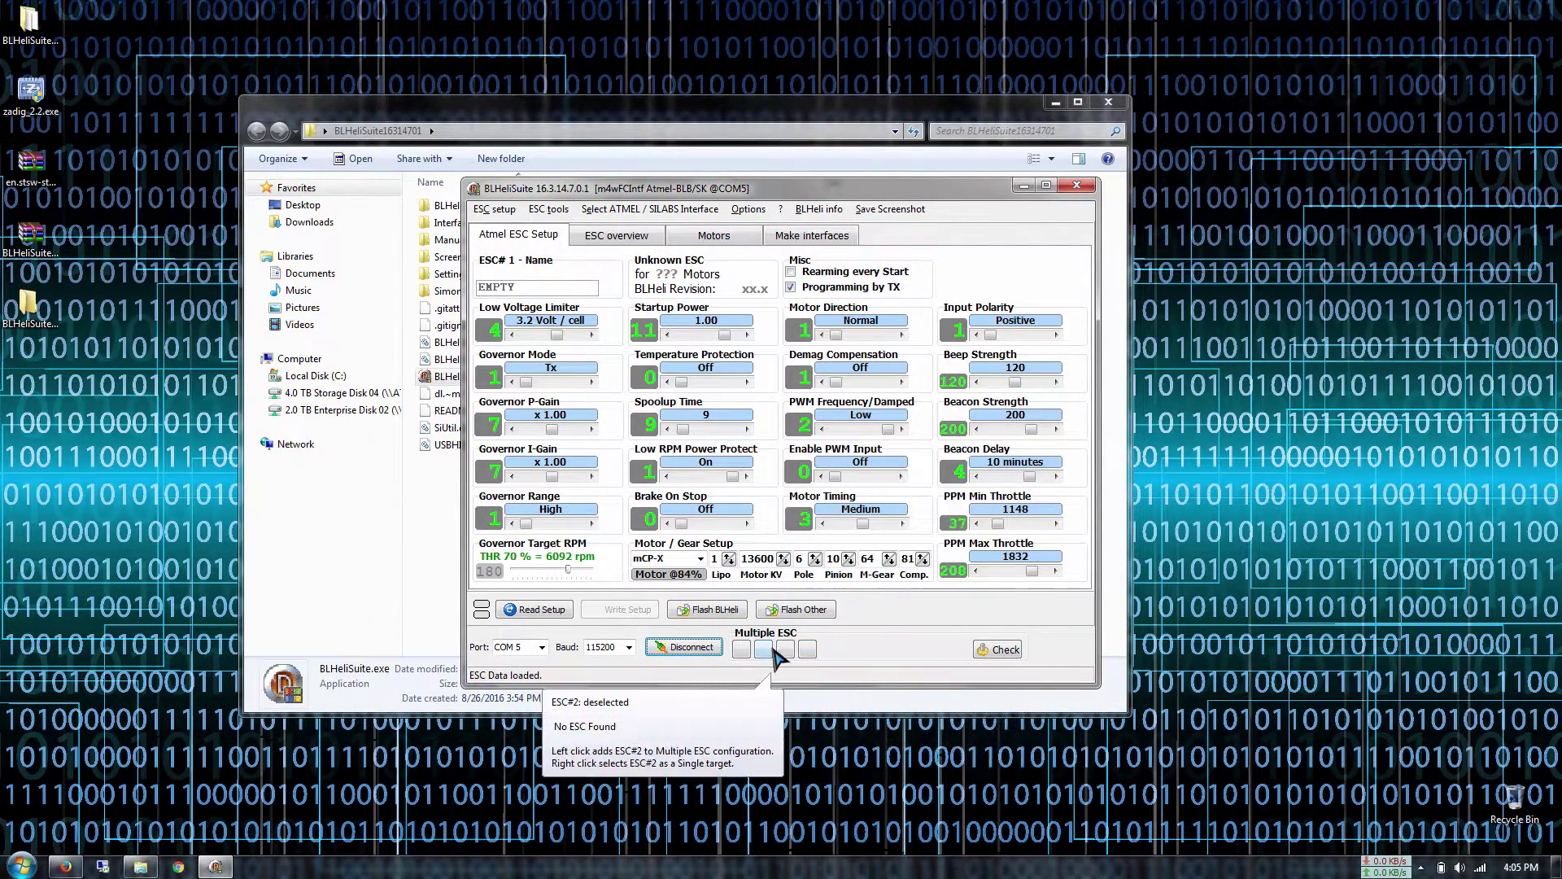
Run Check to read ESC#1–#4 as TBS Cube 20A and acknowledge the result
left_click(993, 651)
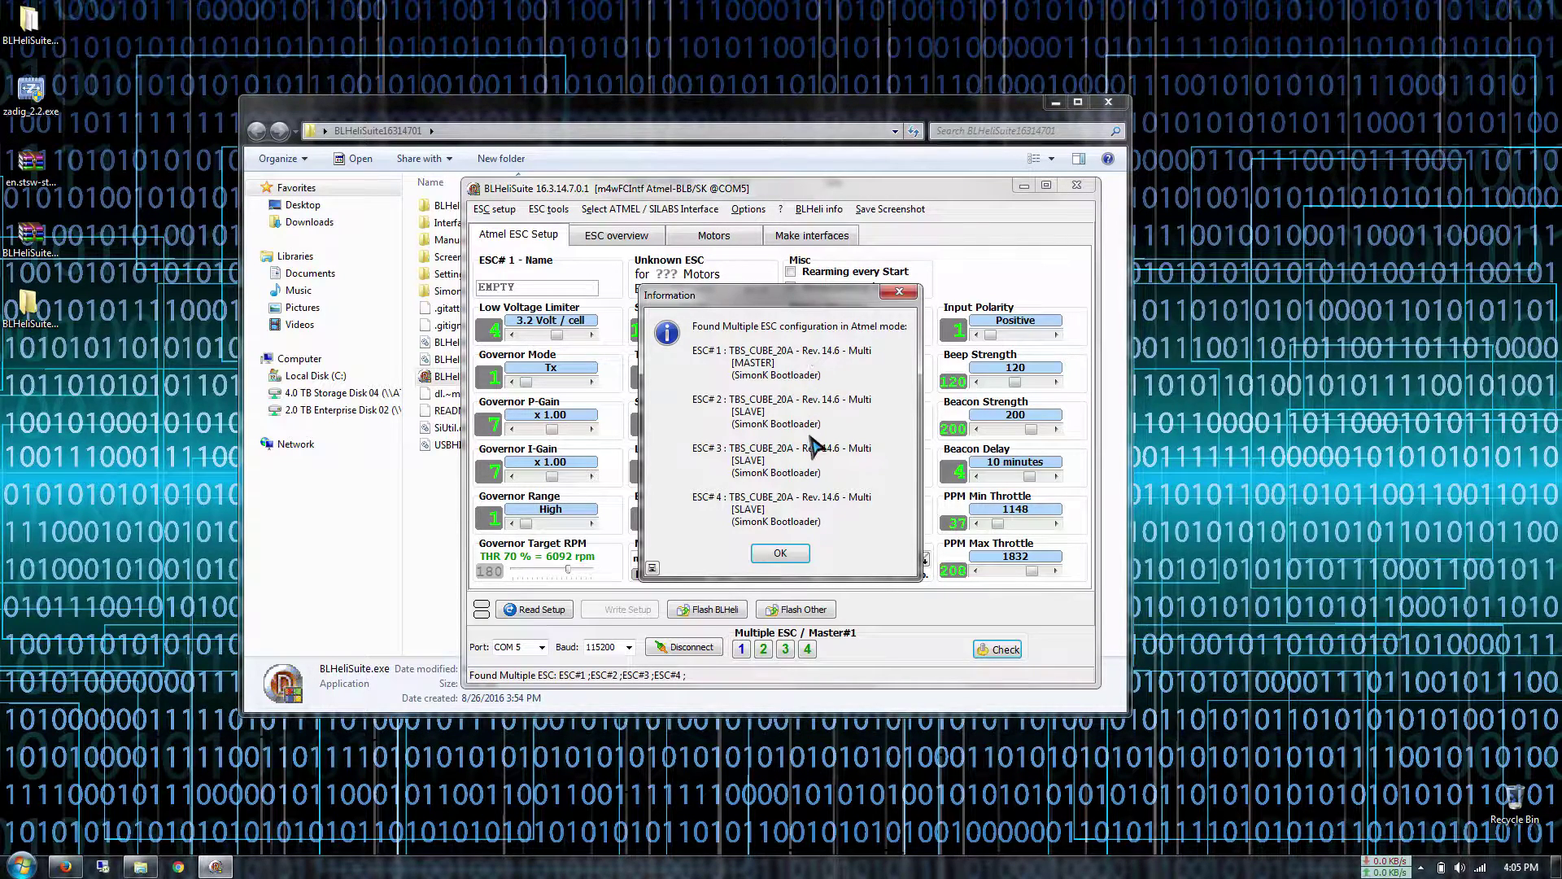
left_click(788, 560)
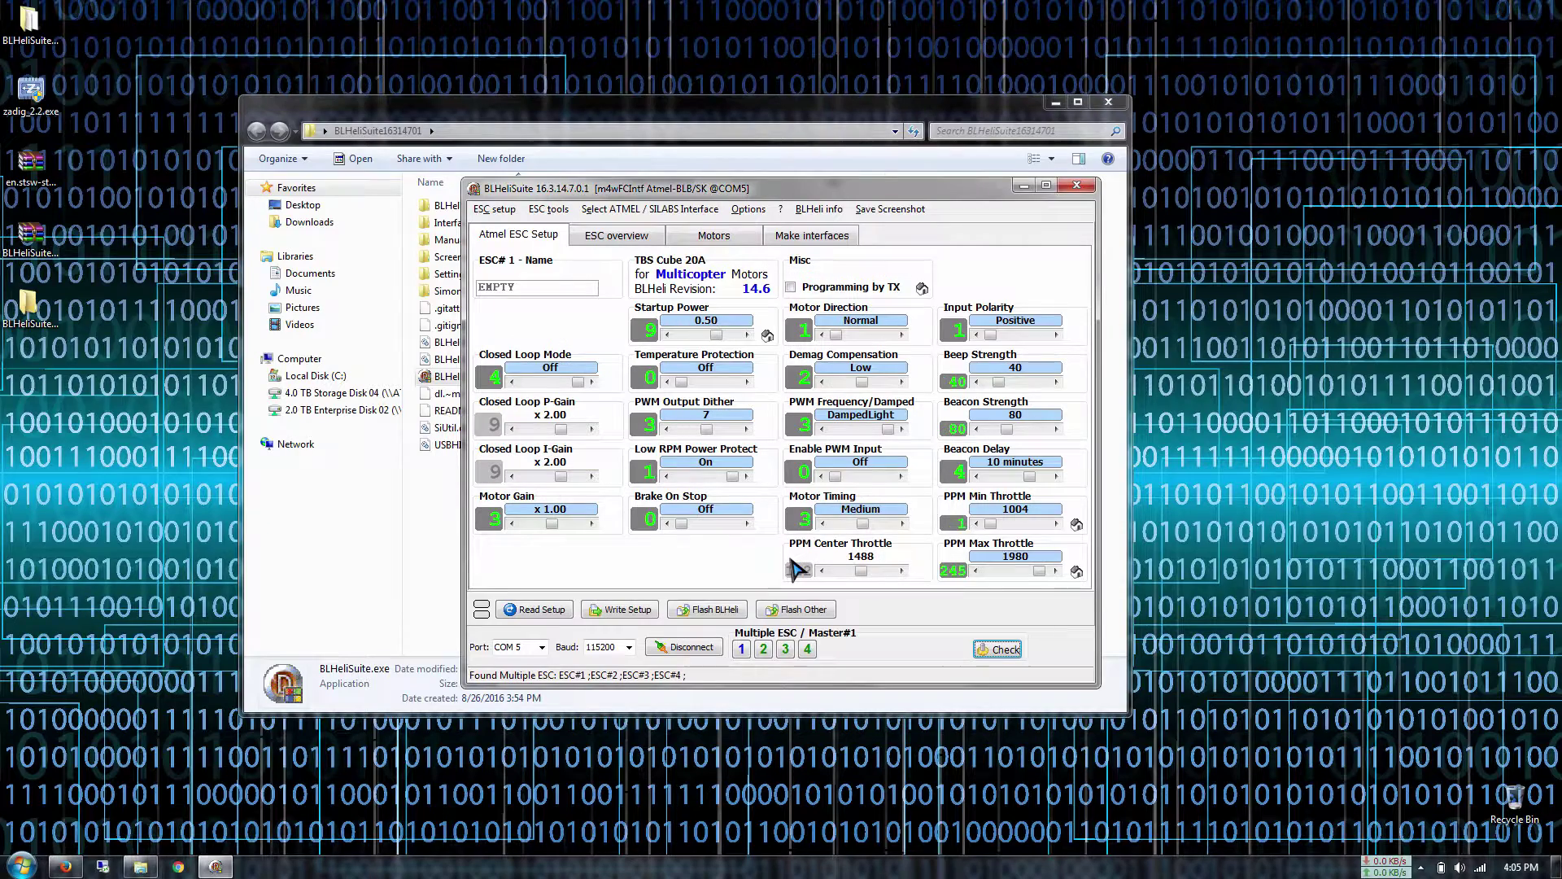
On the Motors page, tick 'Enable motor control' so motors 1–4 read 1000
left_click(715, 236)
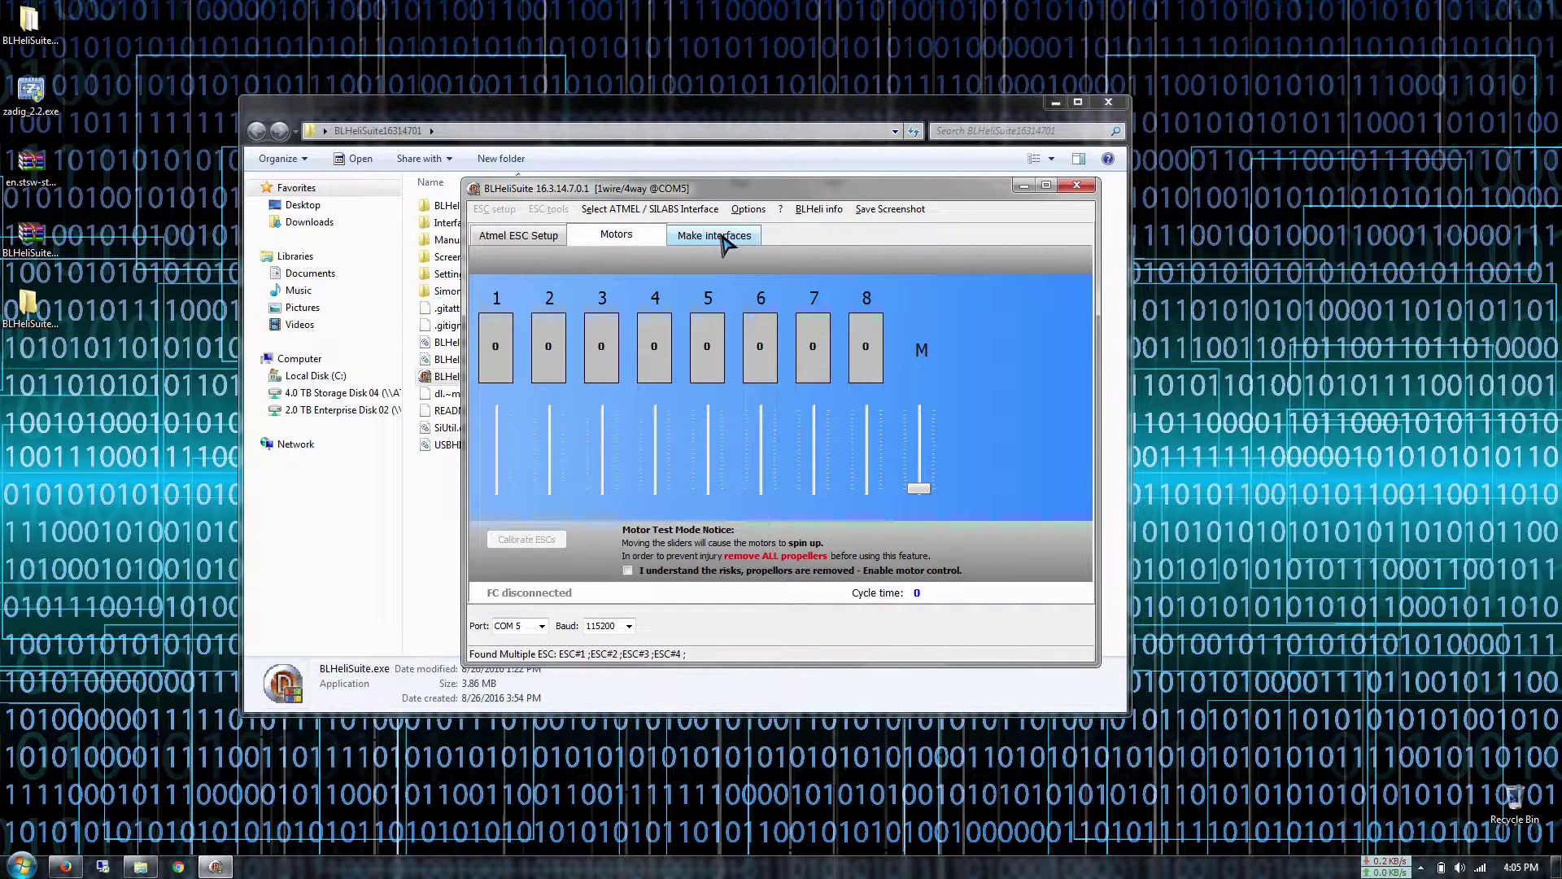
left_click(627, 571)
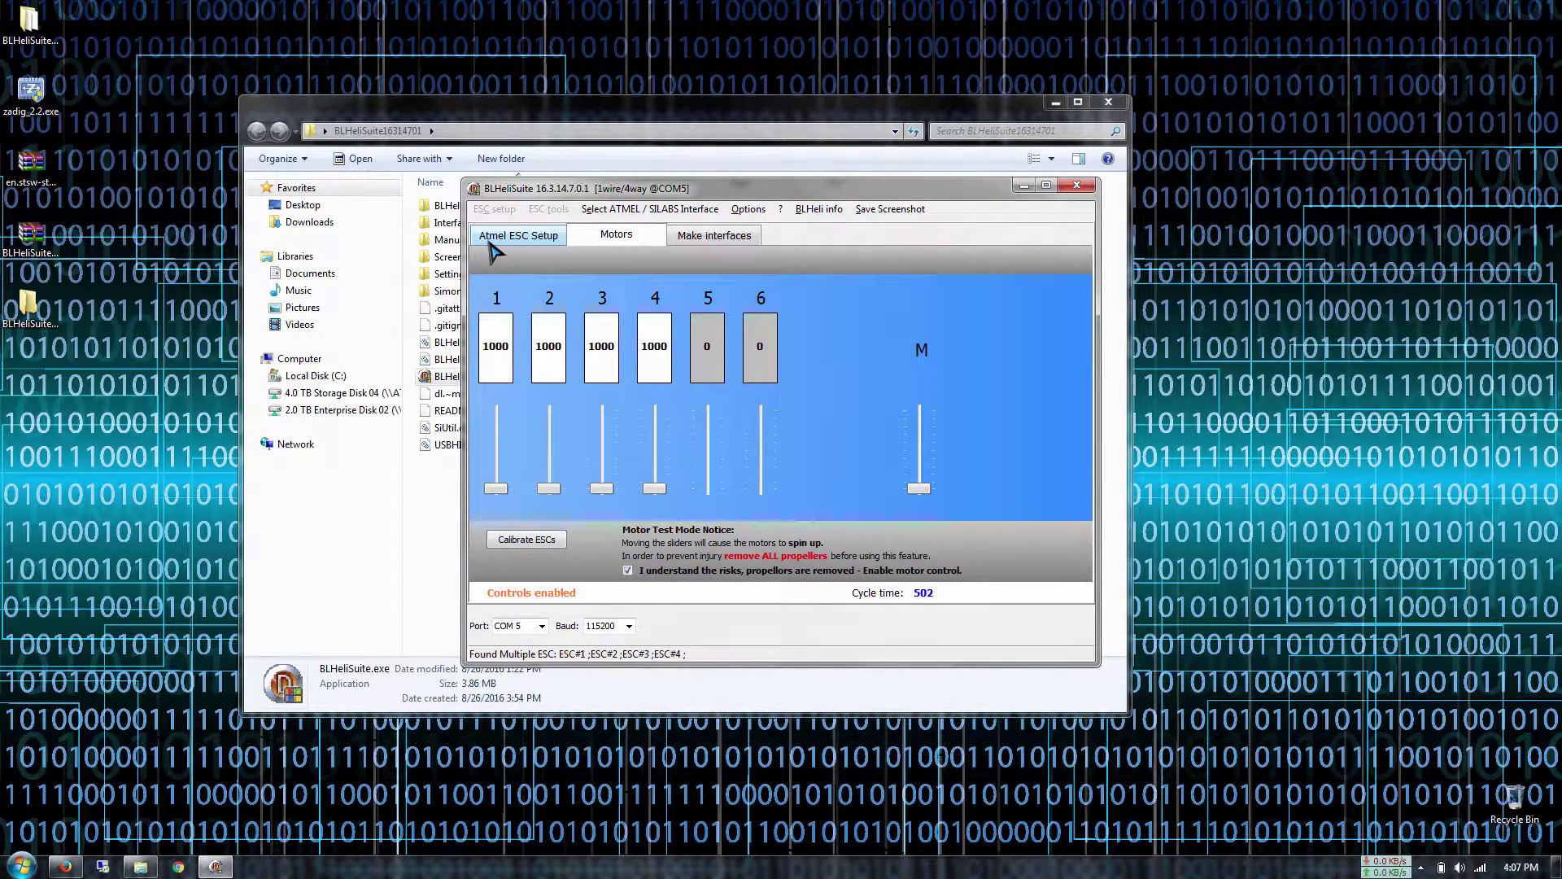
left_click(492, 241)
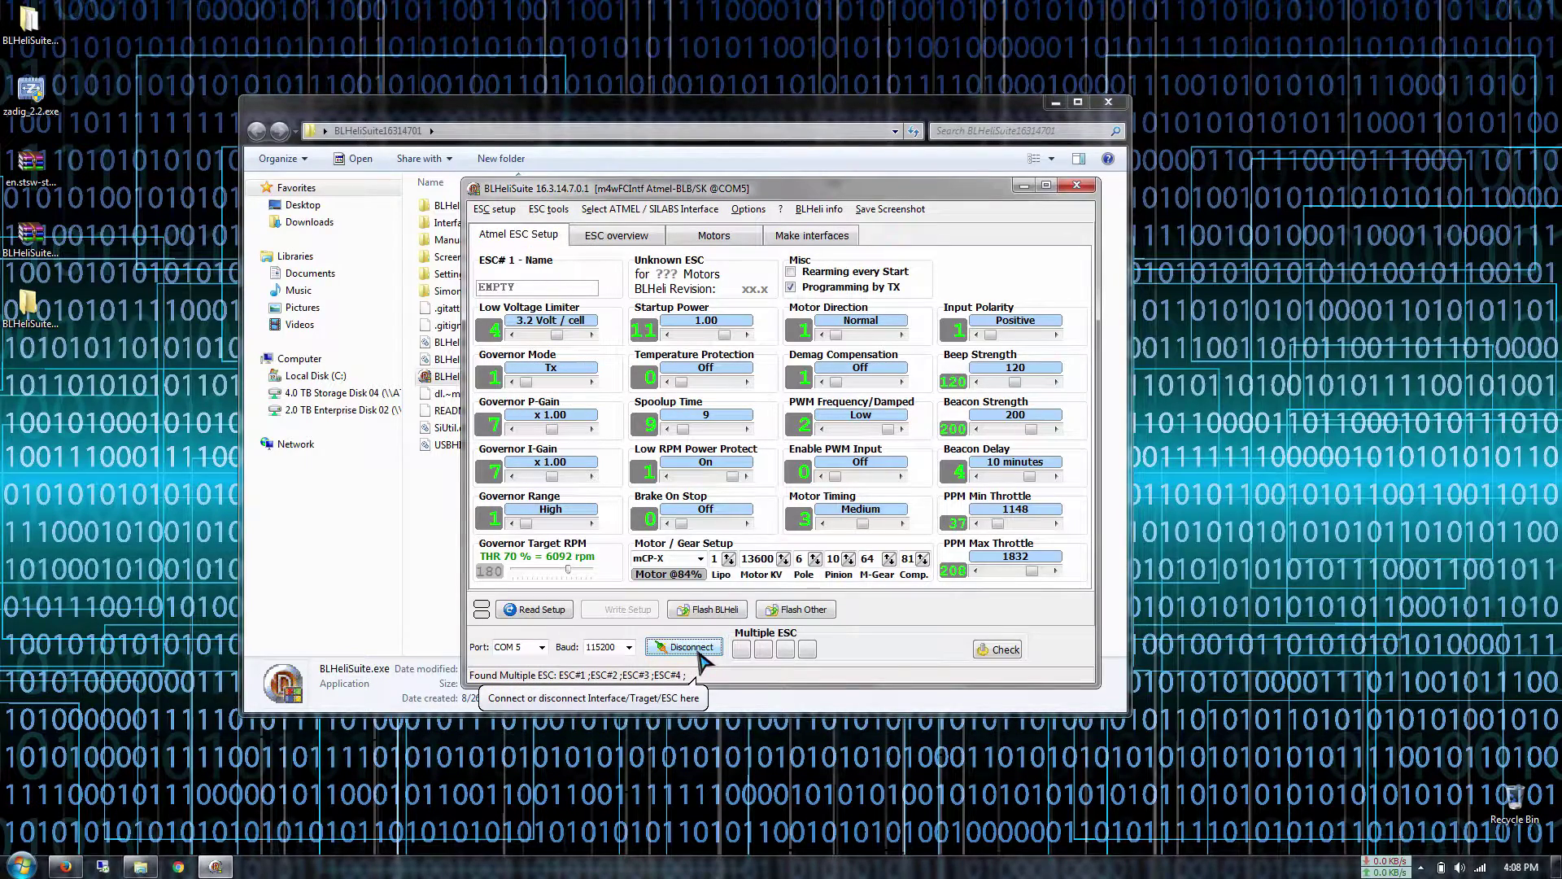
Check the ESCs and dismiss the list showing four TBS Cube 20A, revision 14.6
left_click(995, 658)
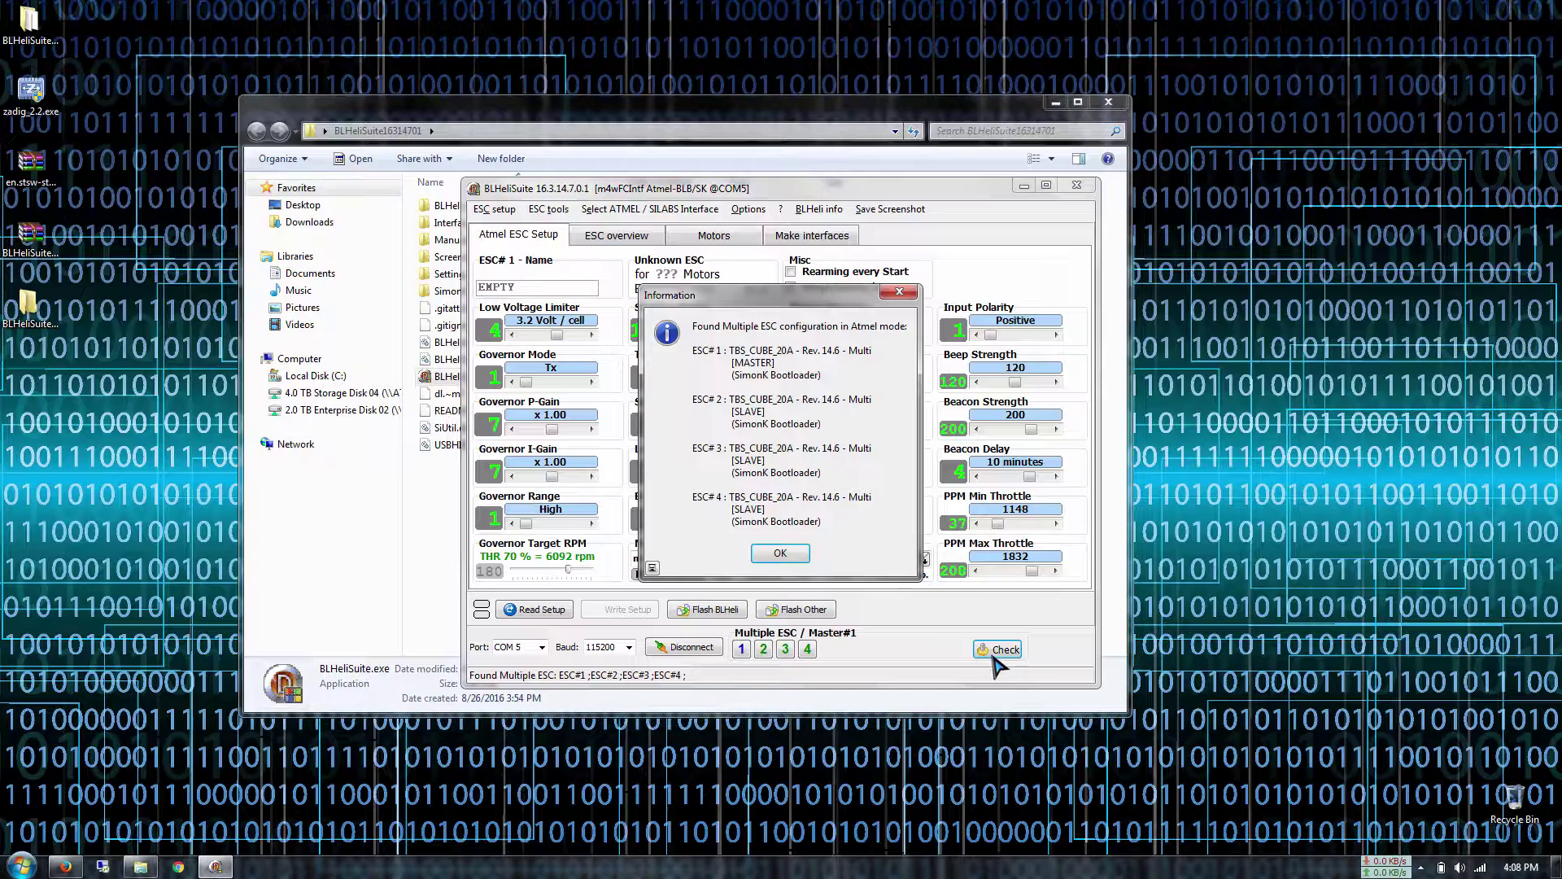
left_click(783, 557)
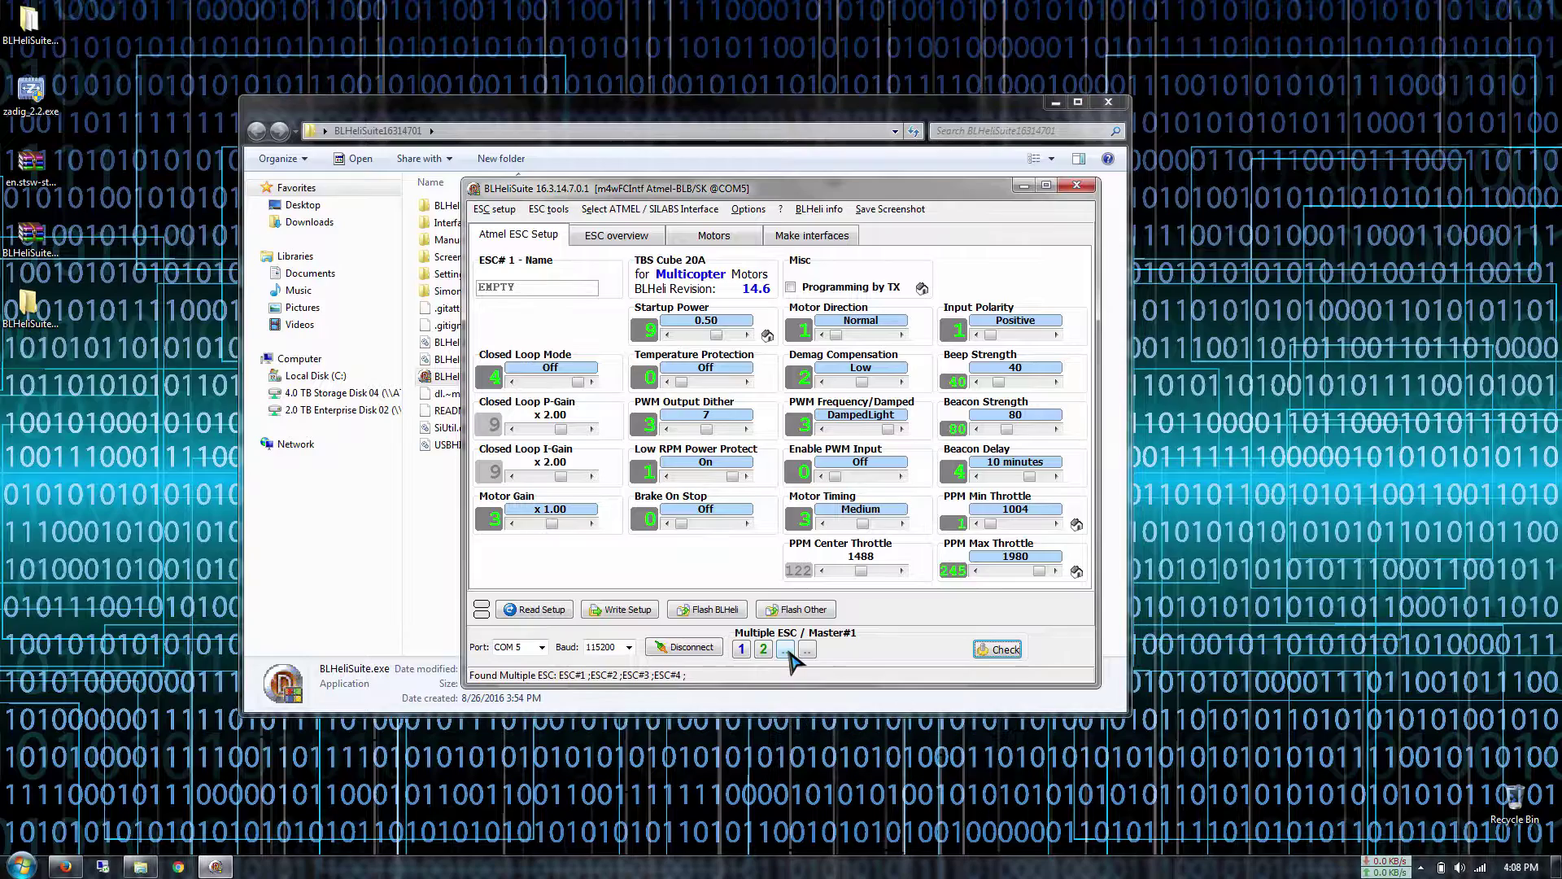
Select ESC 1 alone, set Motor Direction to Reversed, and write the setup
right_click(742, 649)
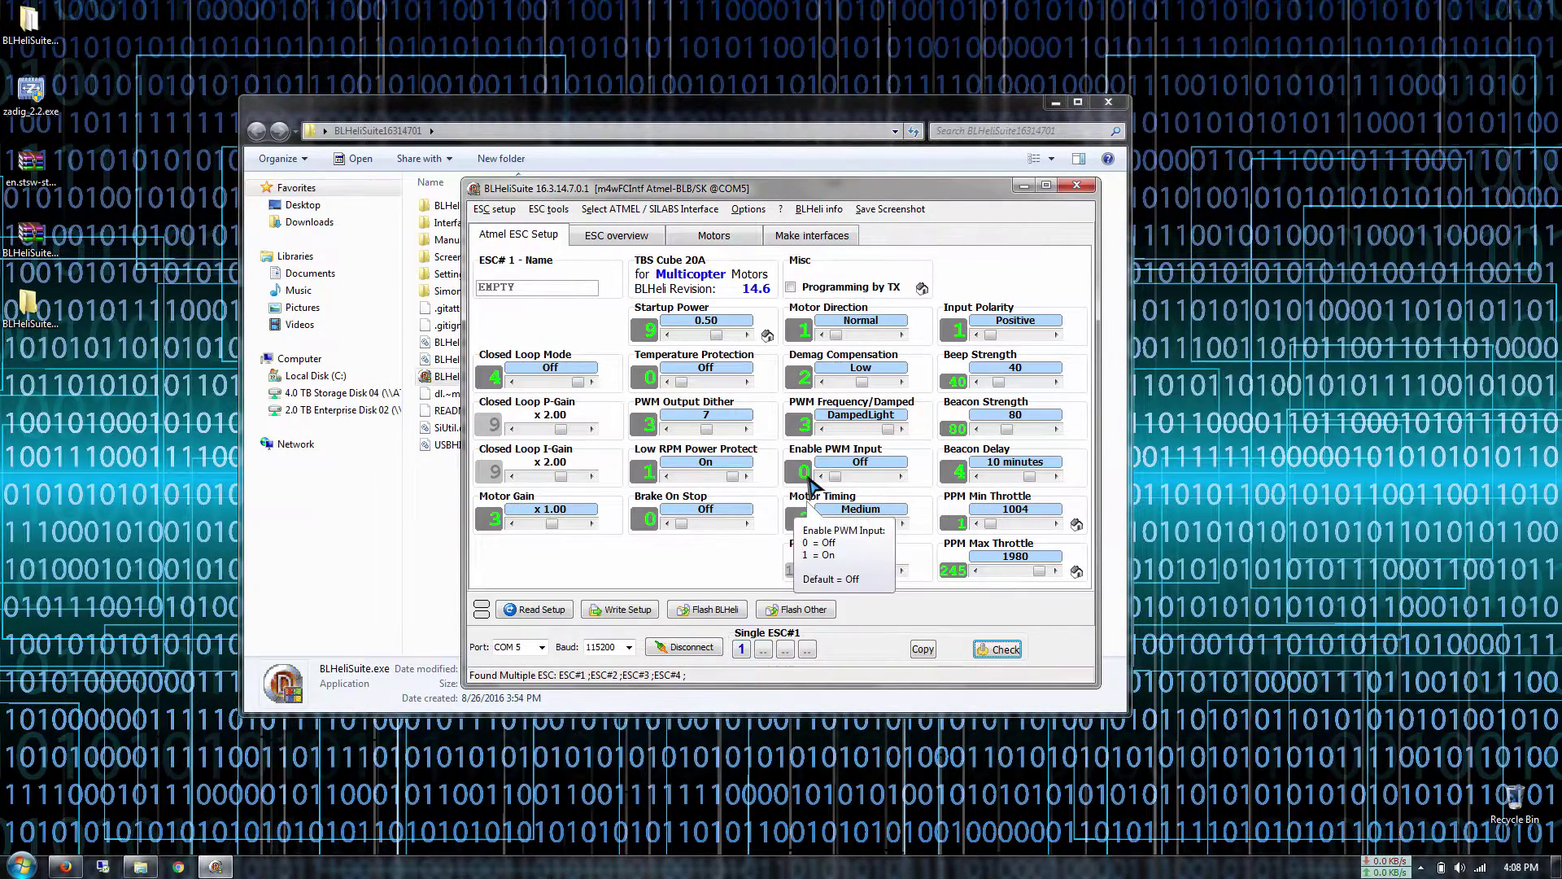
left_click(856, 337)
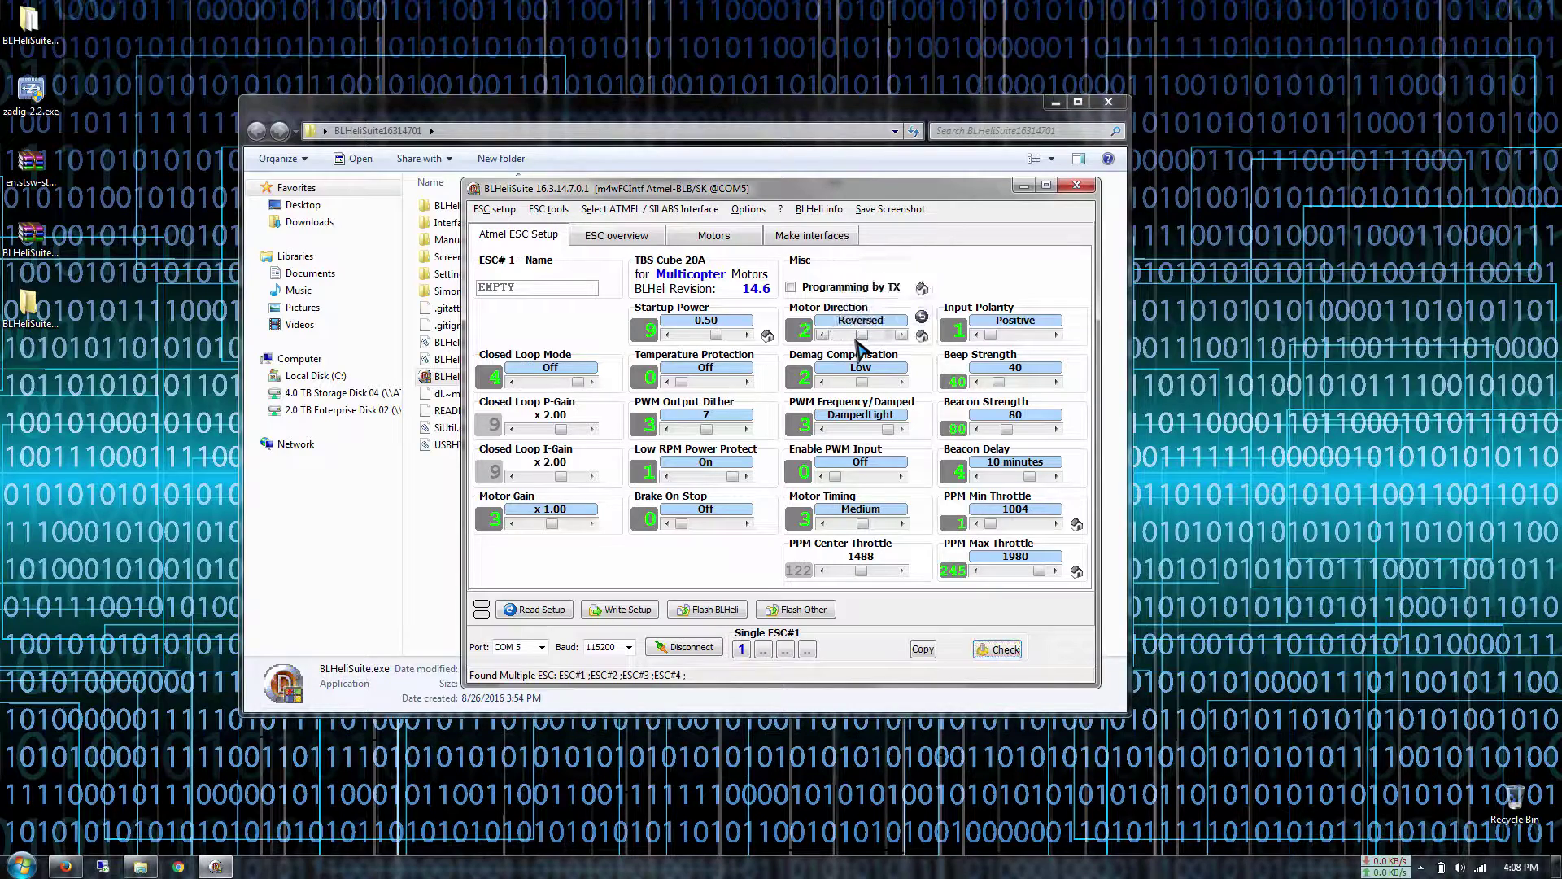
left_click(621, 612)
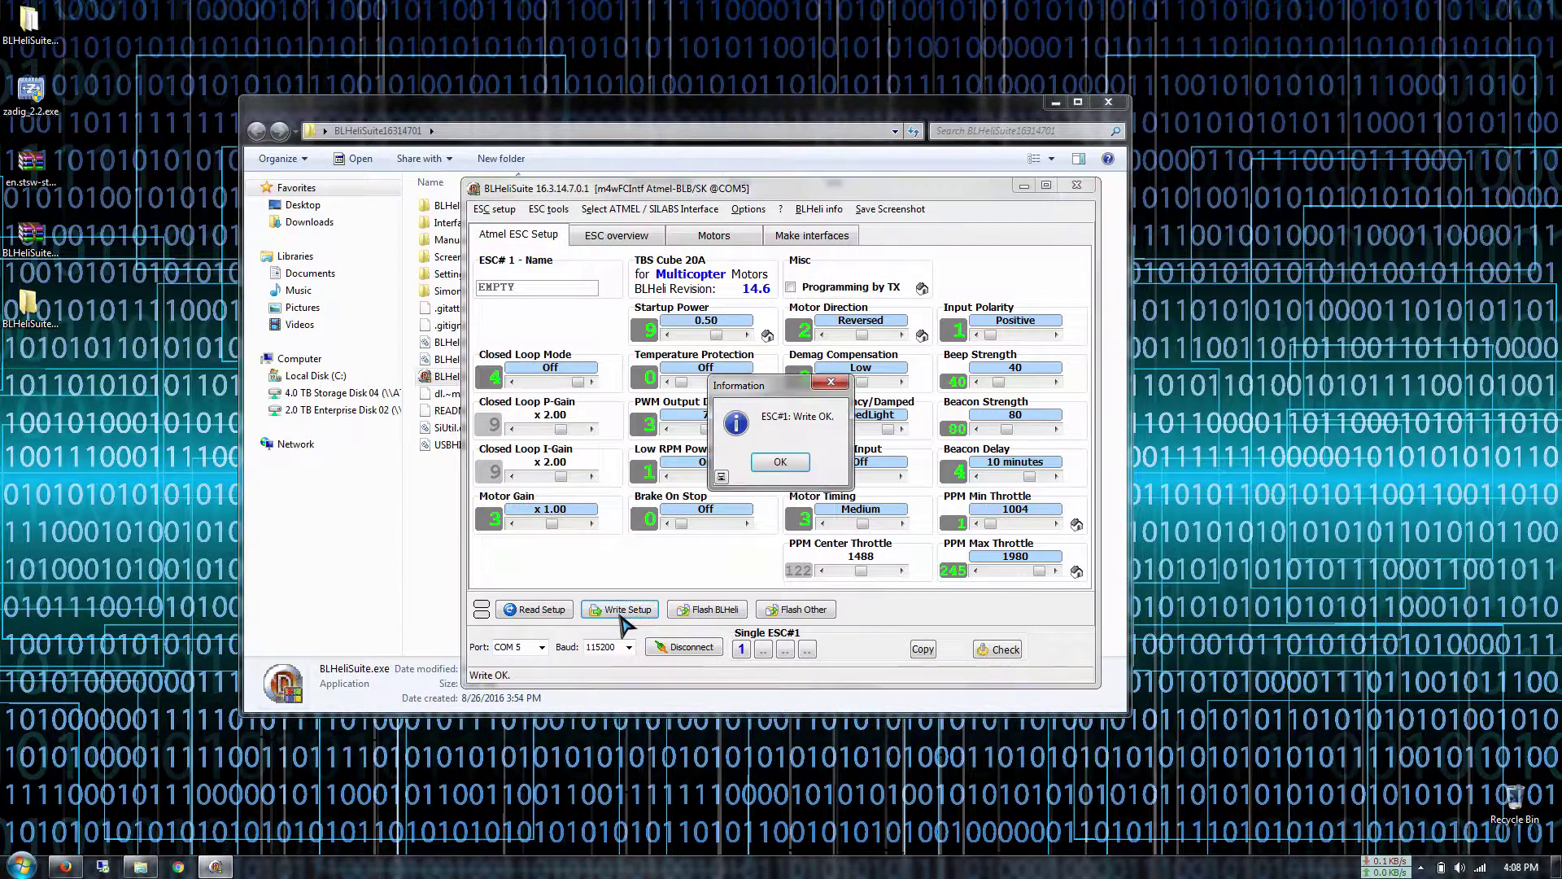
Dismiss the 'ESC#1: Write OK' confirmation
left_click(780, 463)
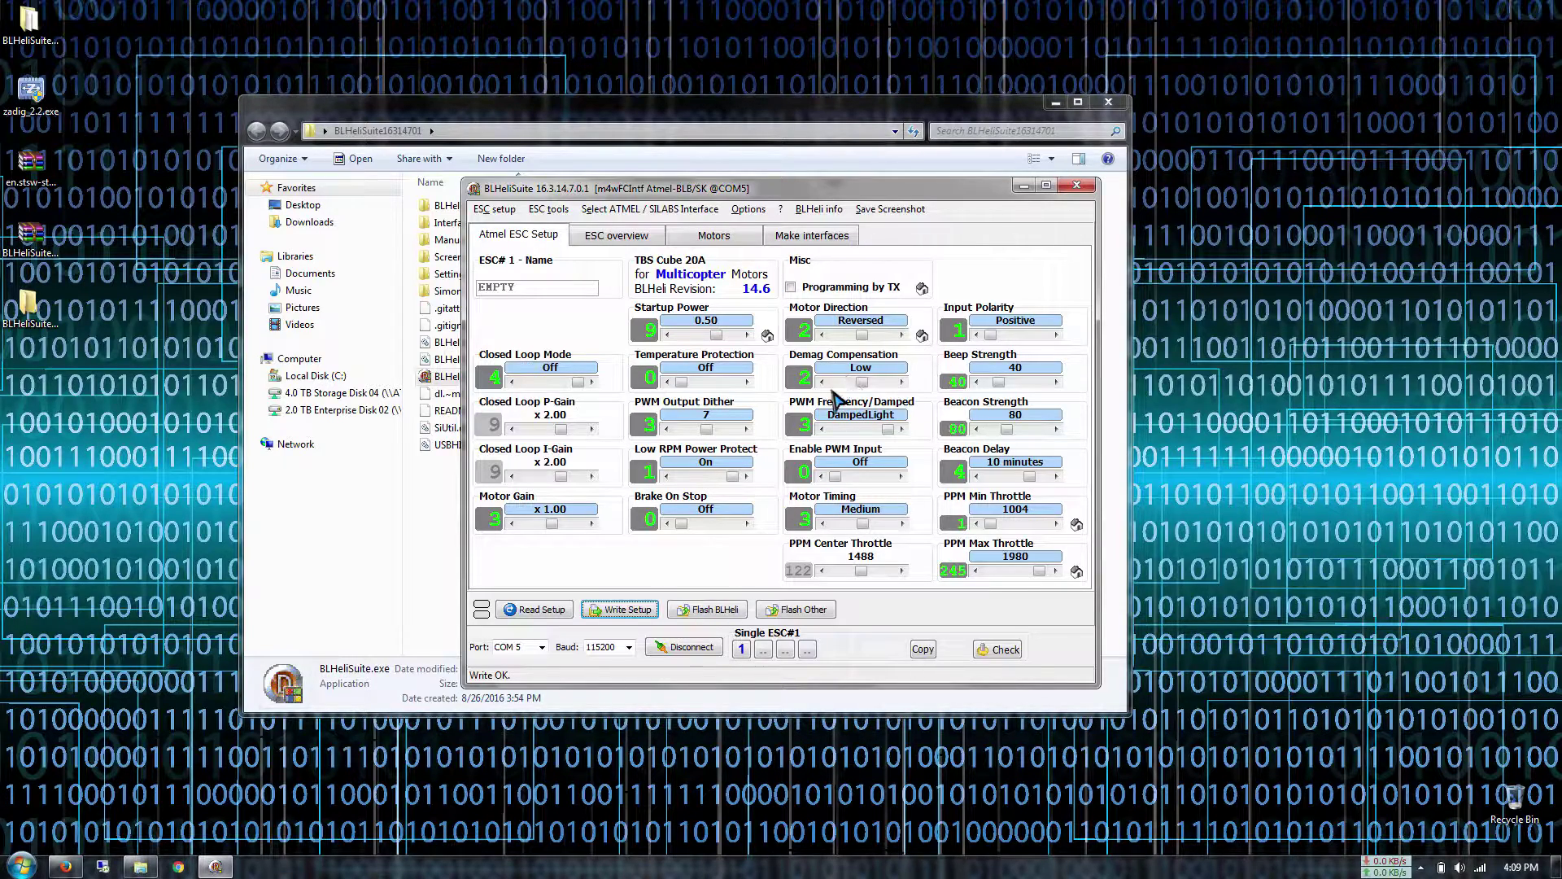
Switch editing from ESC 1 to ESC 4, write Motor Direction Reversed, then go to Motors
left_click(742, 649)
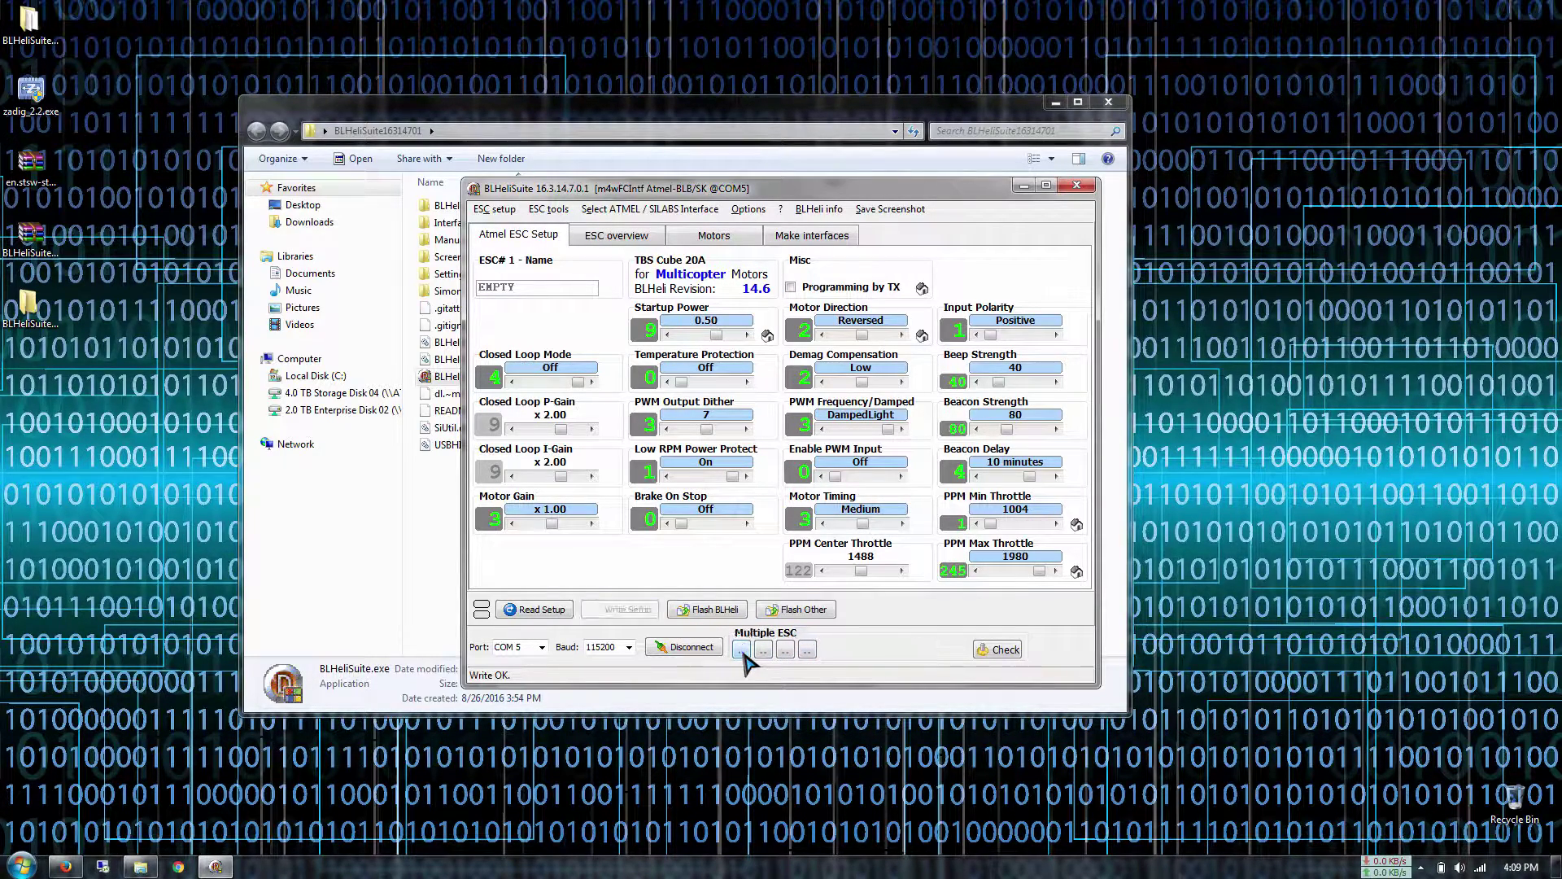
left_click(807, 649)
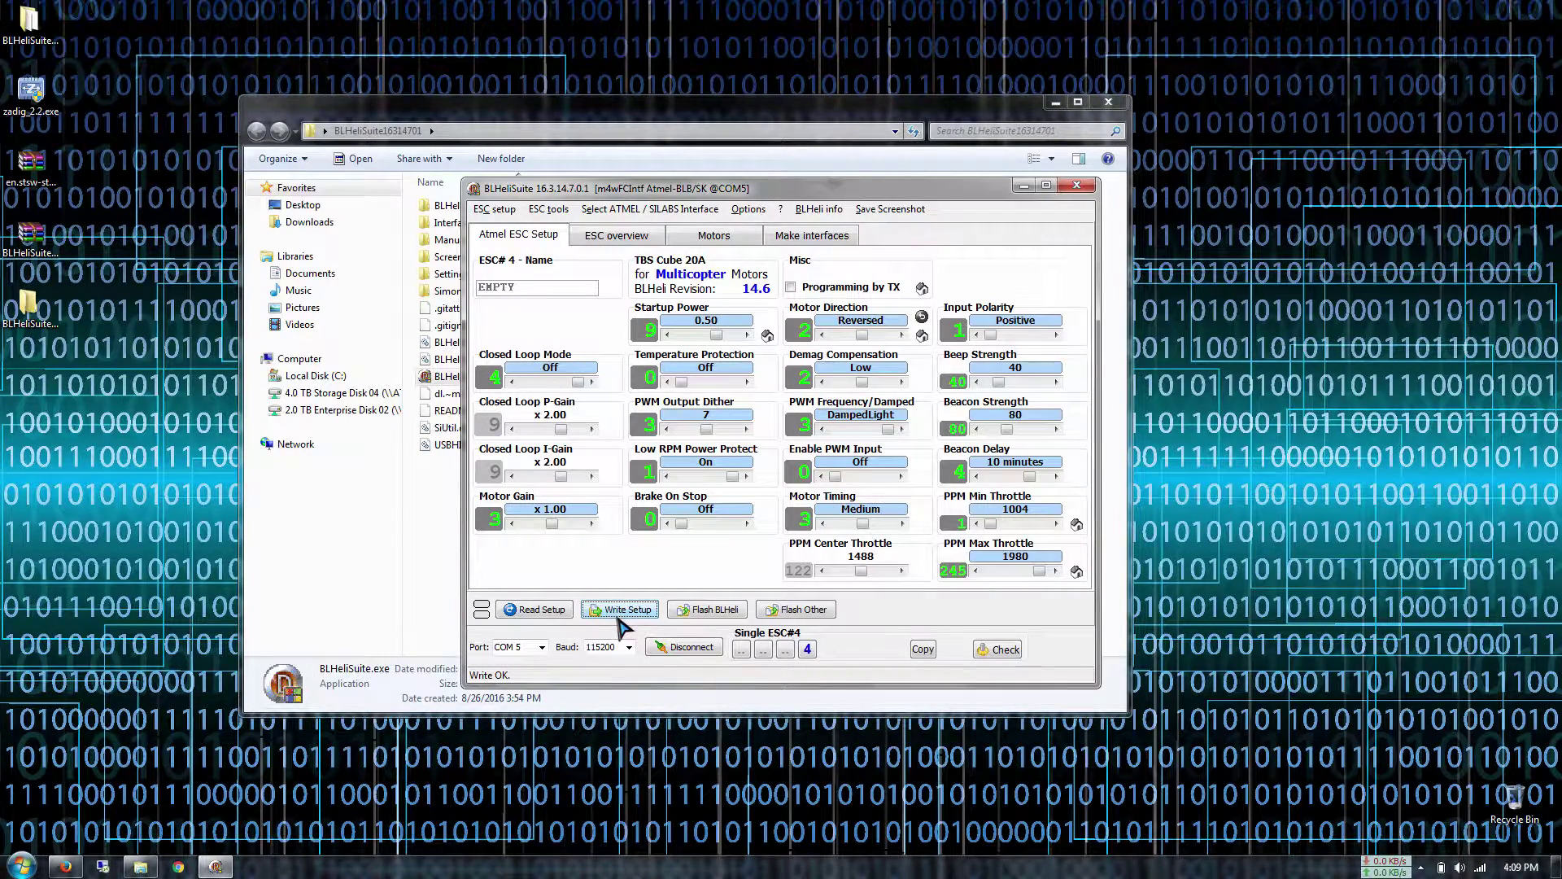
left_click(621, 611)
left_click(779, 463)
left_click(713, 237)
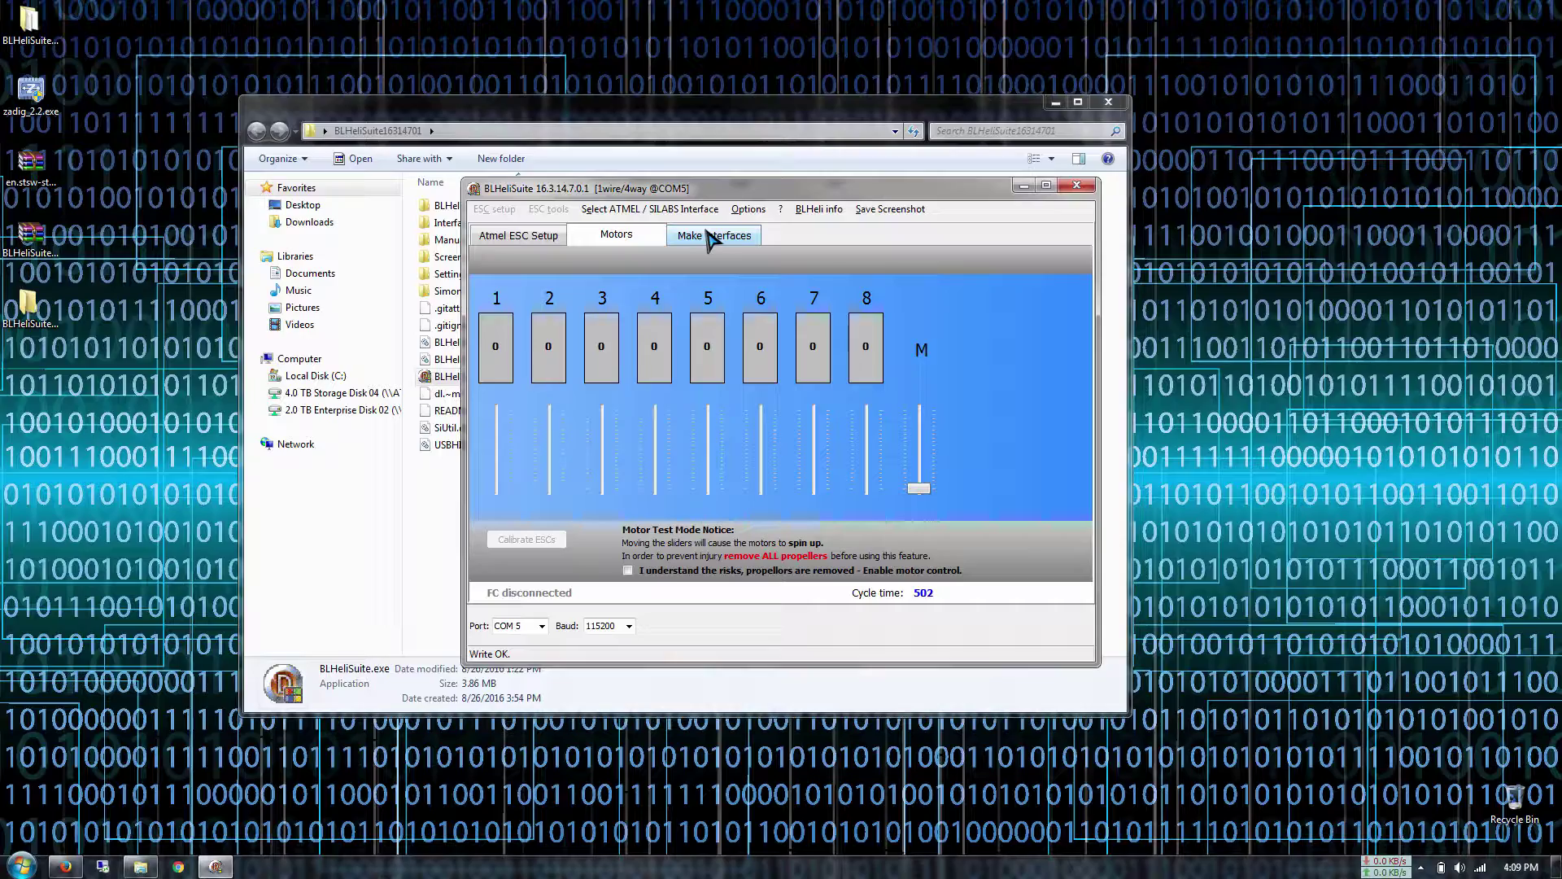
Tick 'Enable motor control' again so motors 1–4 read 1000
left_click(629, 571)
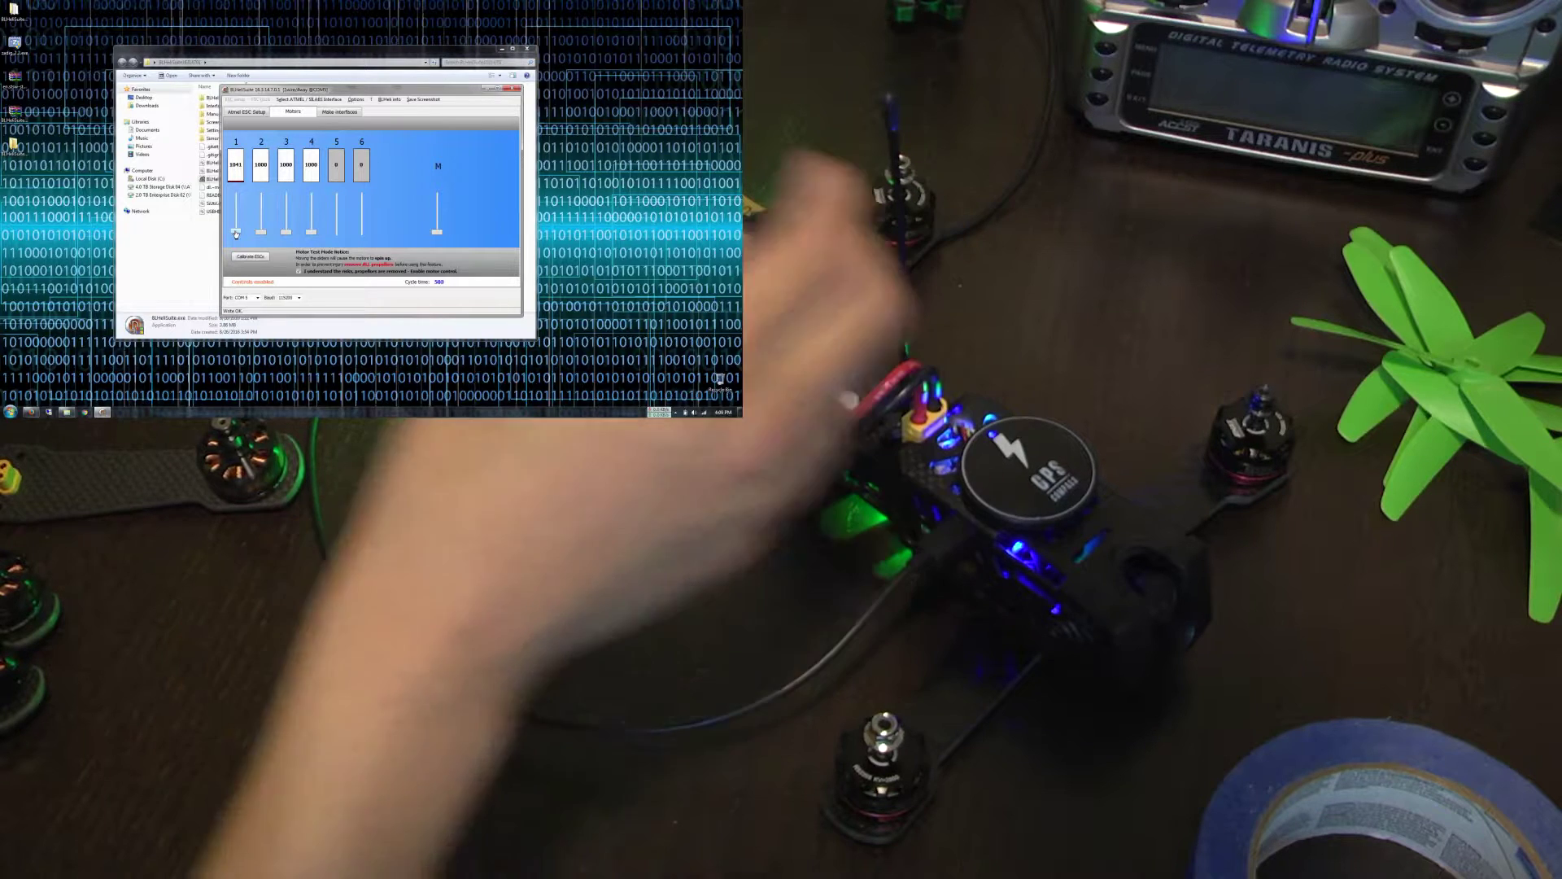
Spin motors 1, 4, 2 and 3 slightly above 1000 to check each rotation direction
left_click_drag(236, 234, 236, 242)
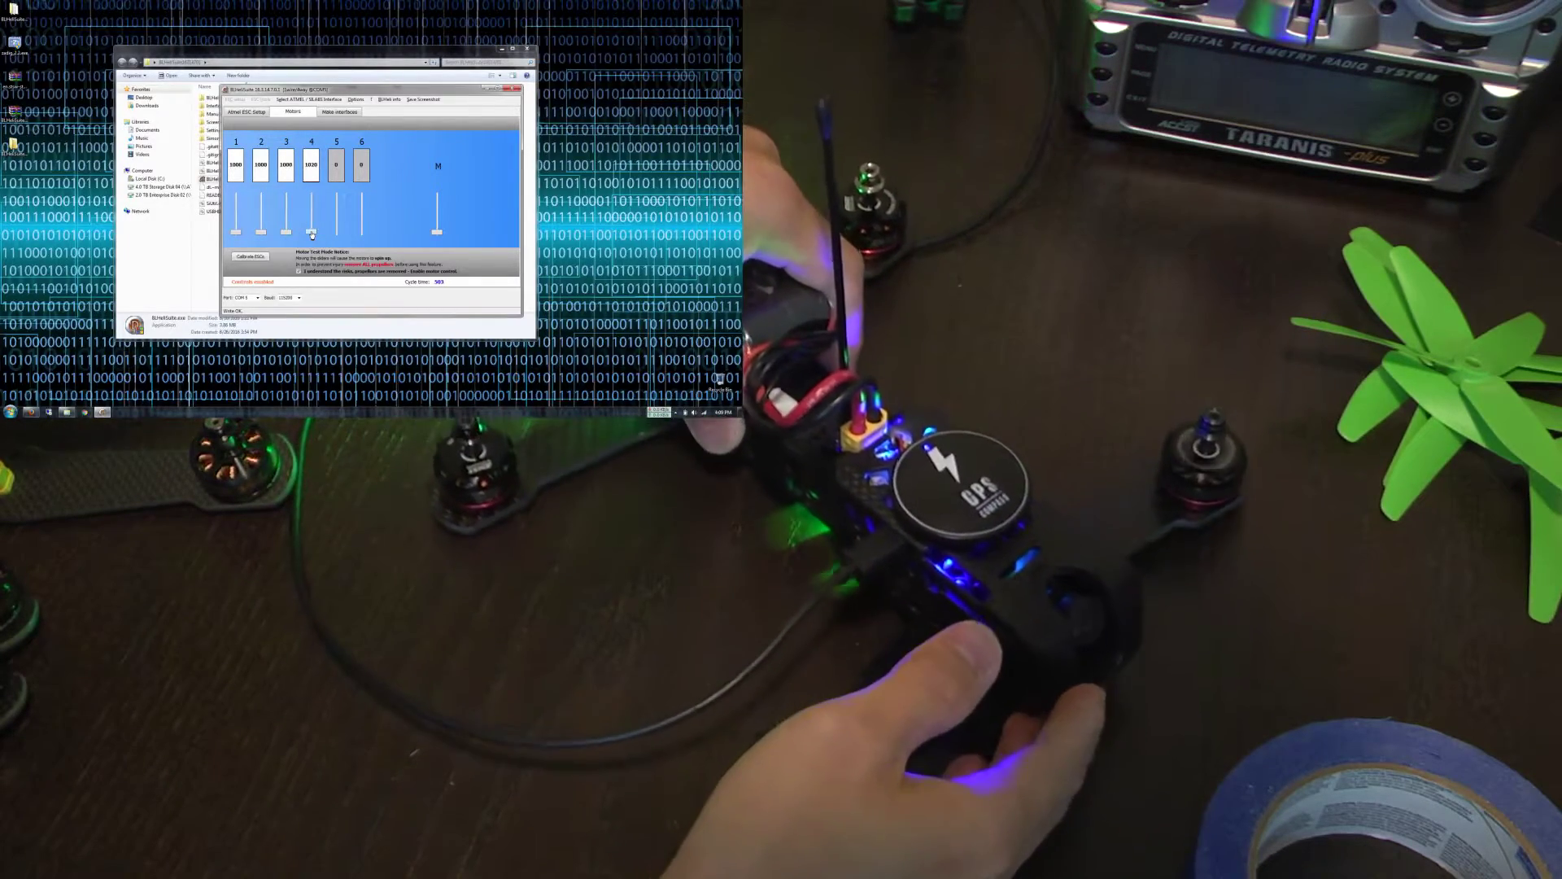
left_click_drag(311, 235, 306, 242)
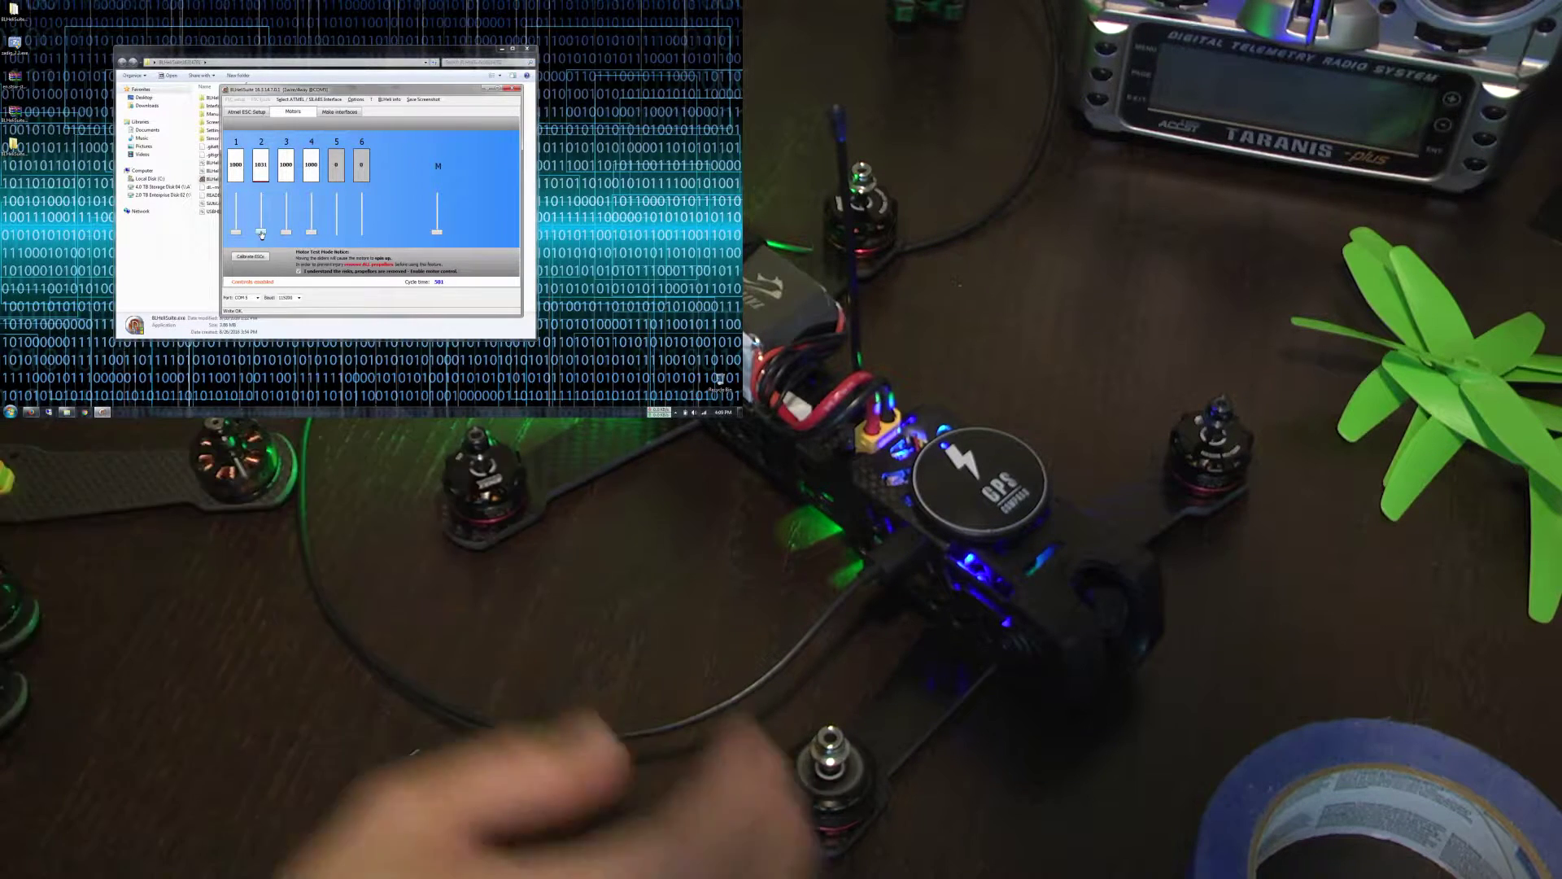
left_click_drag(261, 236, 261, 235)
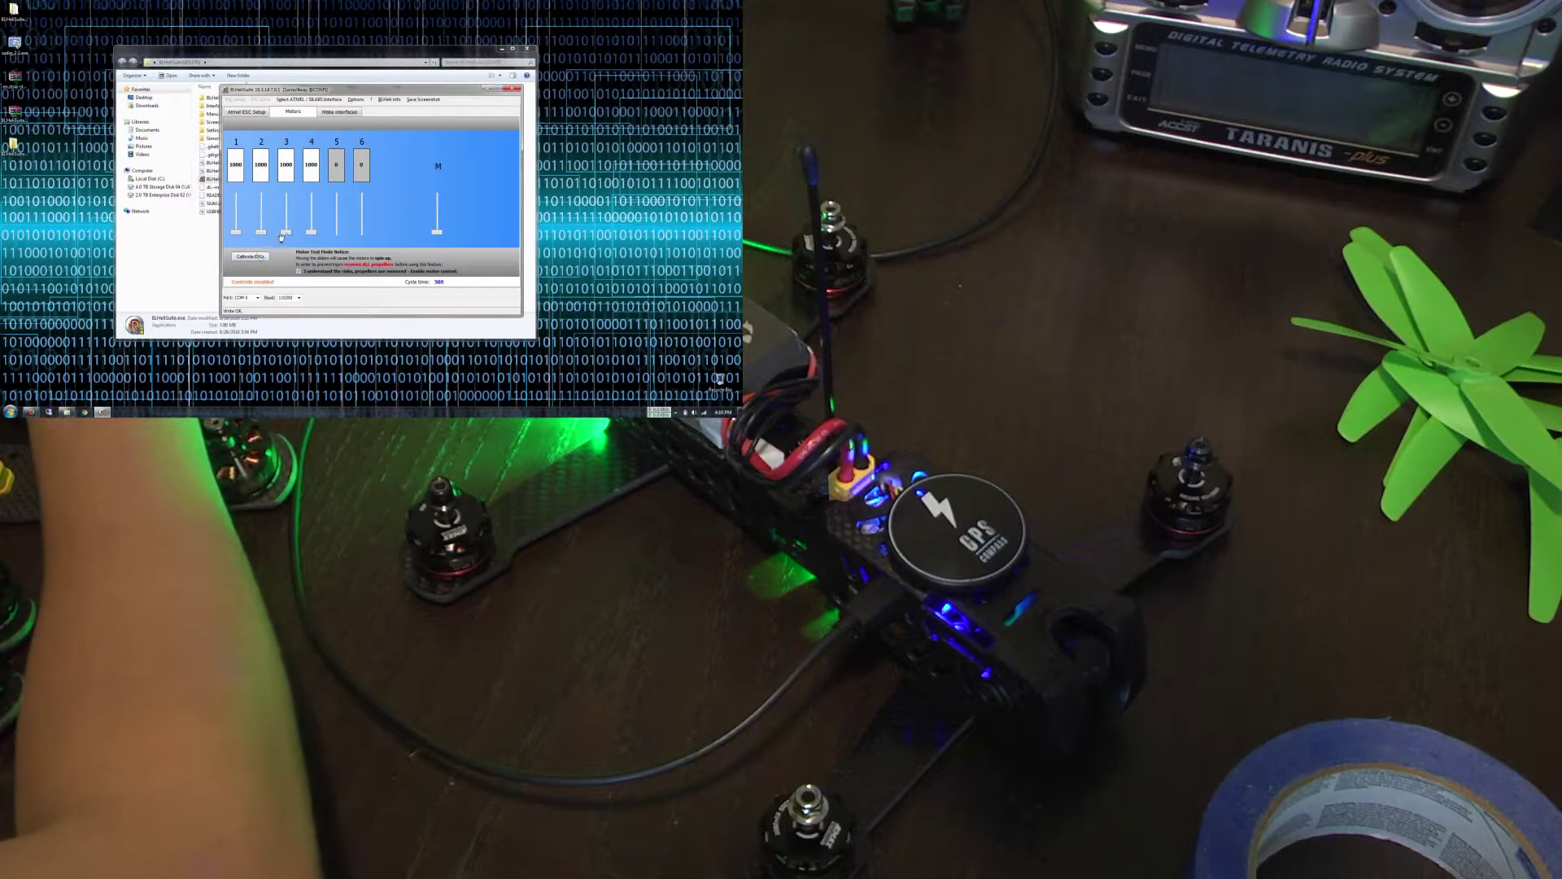
left_click_drag(287, 235, 287, 234)
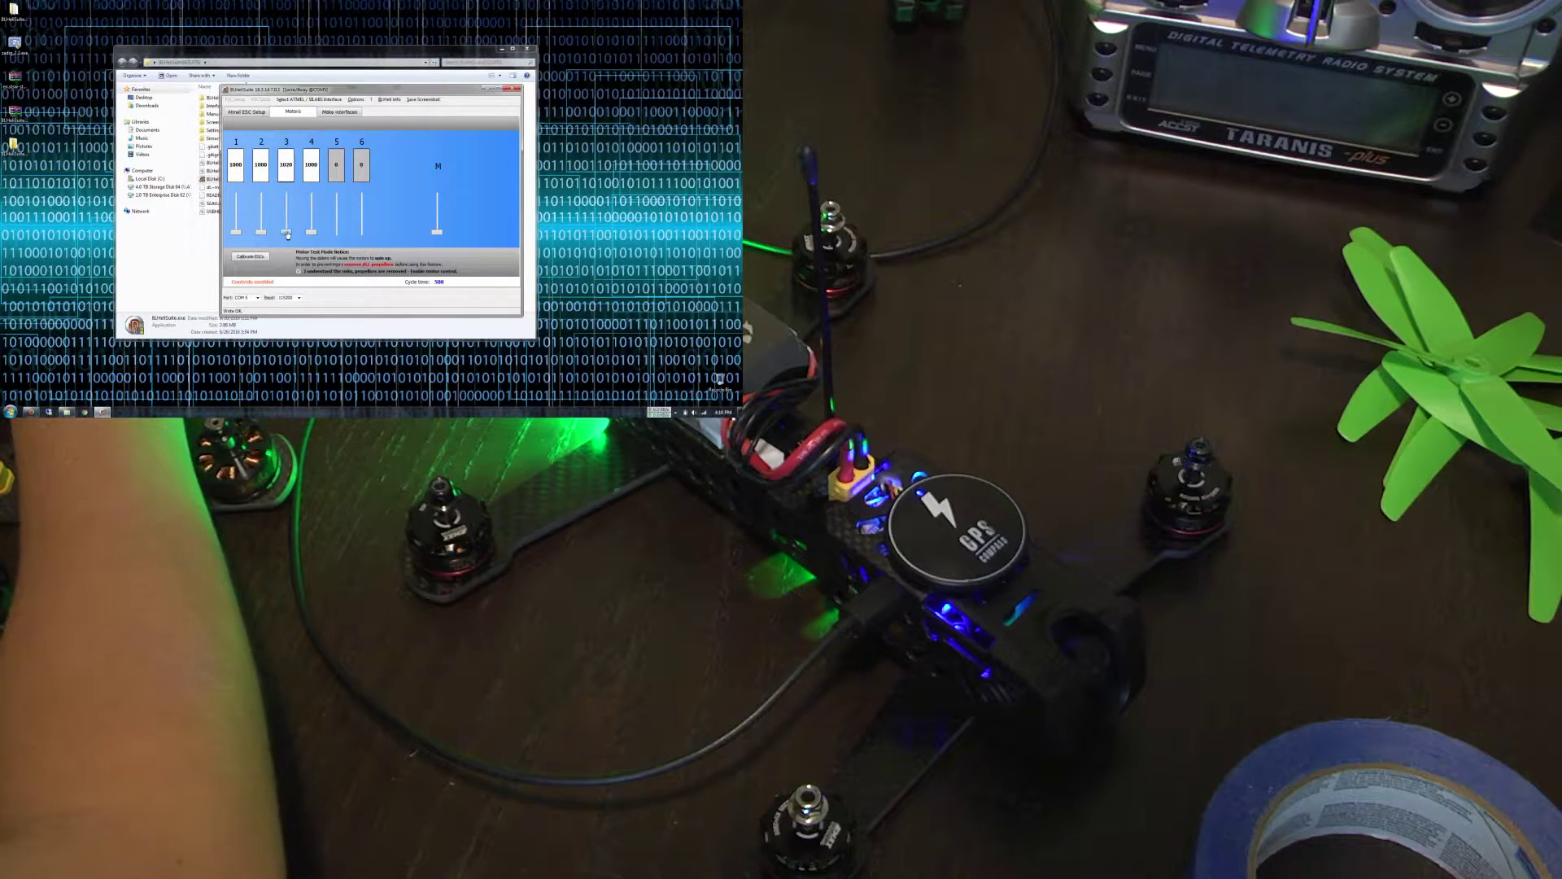